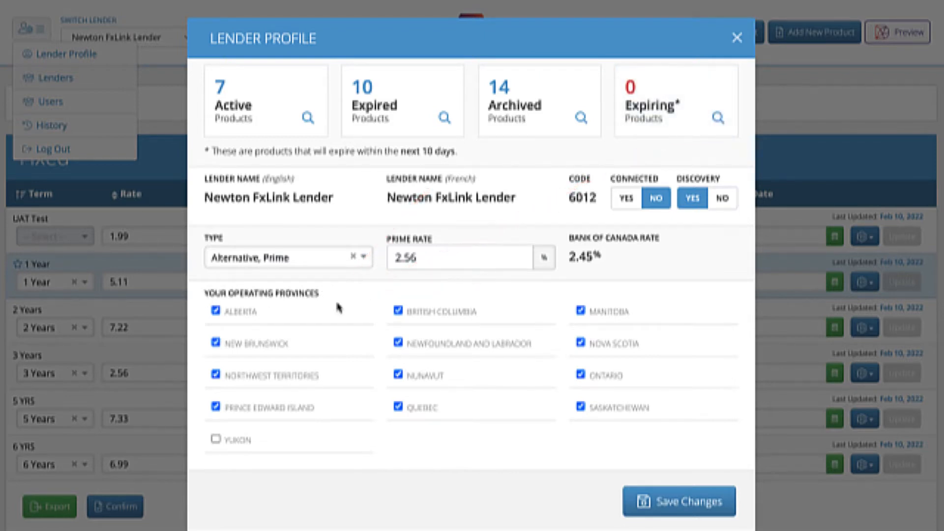
# Remove Northwest Territories from the lender's operating provinces and save the lender profile.
pyautogui.click(216, 375)
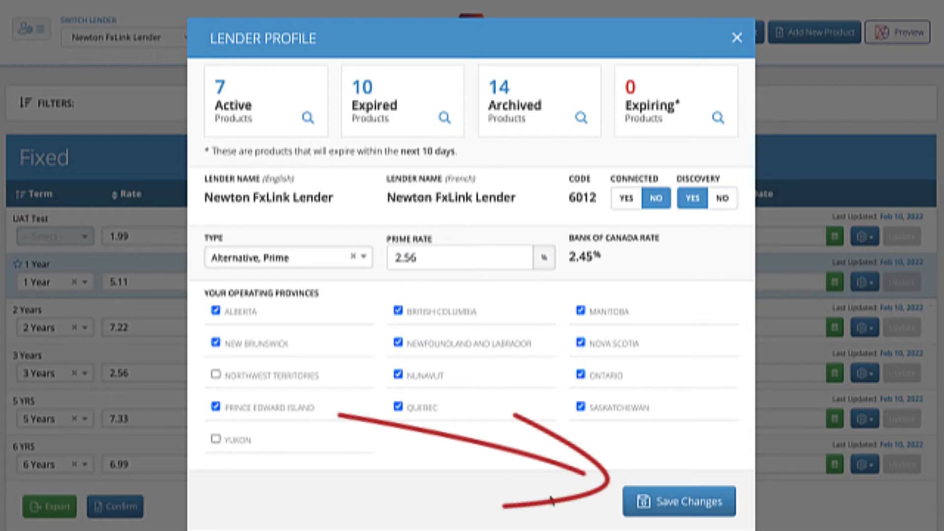
pyautogui.click(737, 38)
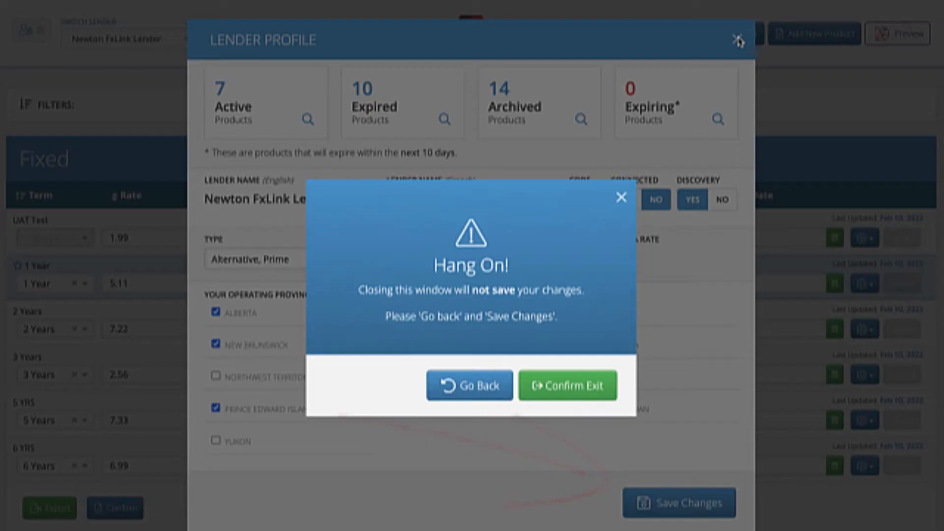
pyautogui.click(566, 394)
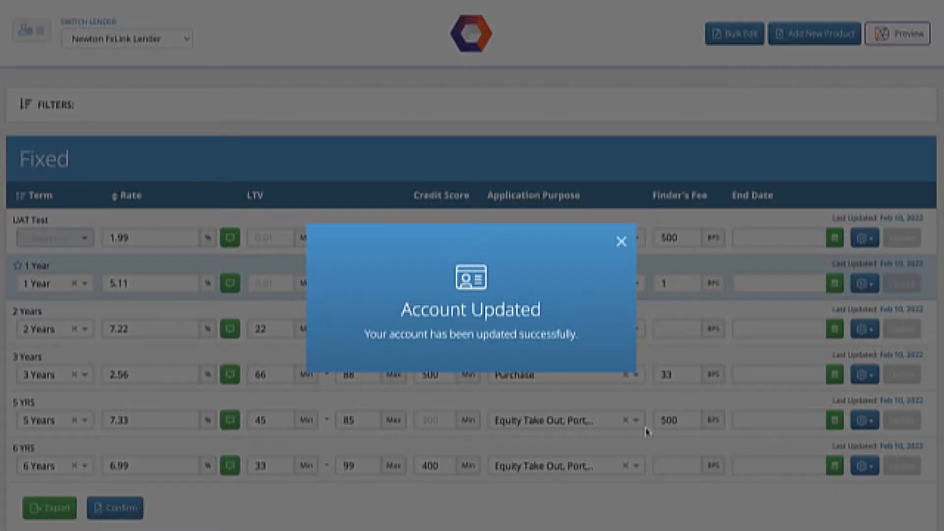
pyautogui.click(622, 242)
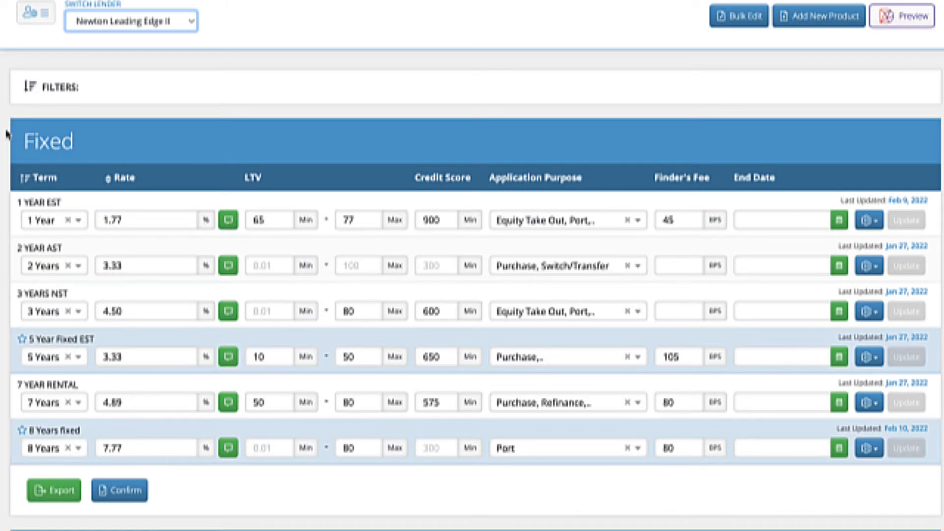
# Filter the product list to show only specials, review the matching products, and reset the filters.
pyautogui.scroll(-6, 12, 497)
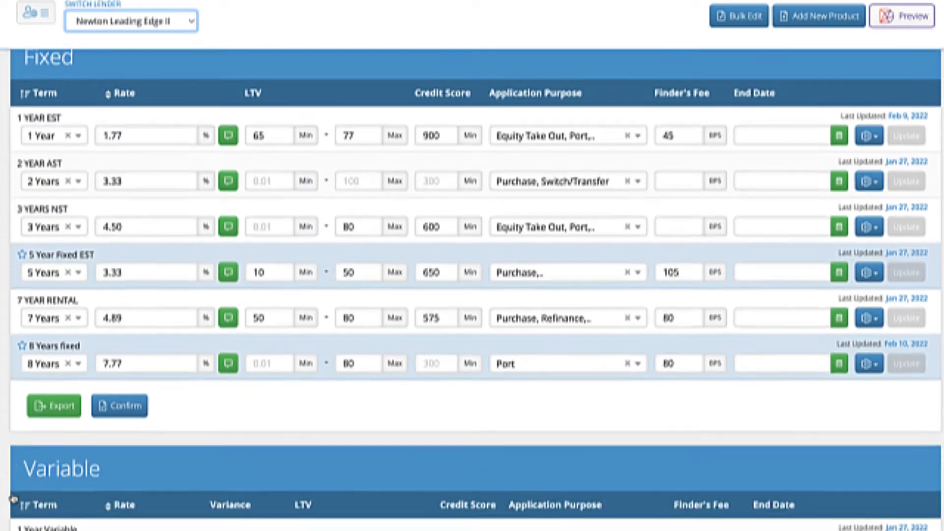
pyautogui.scroll(6, 195, 489)
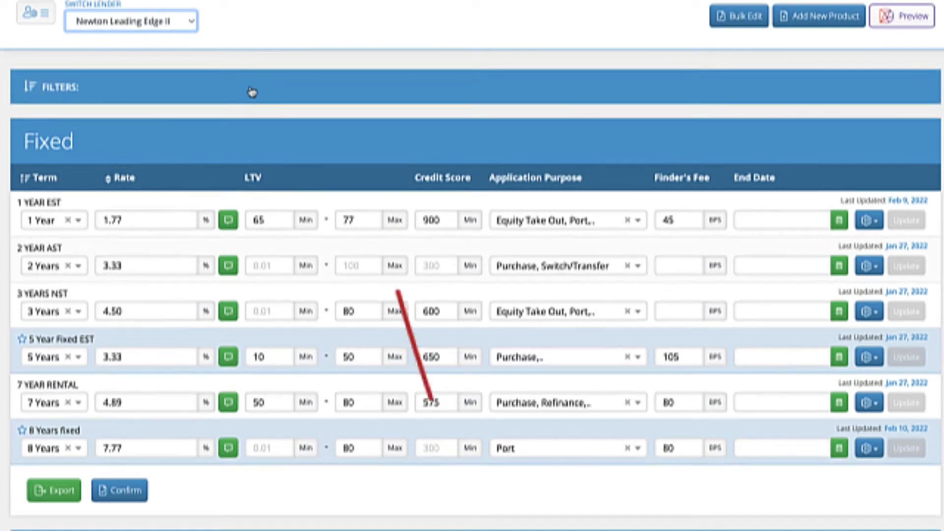
pyautogui.click(358, 86)
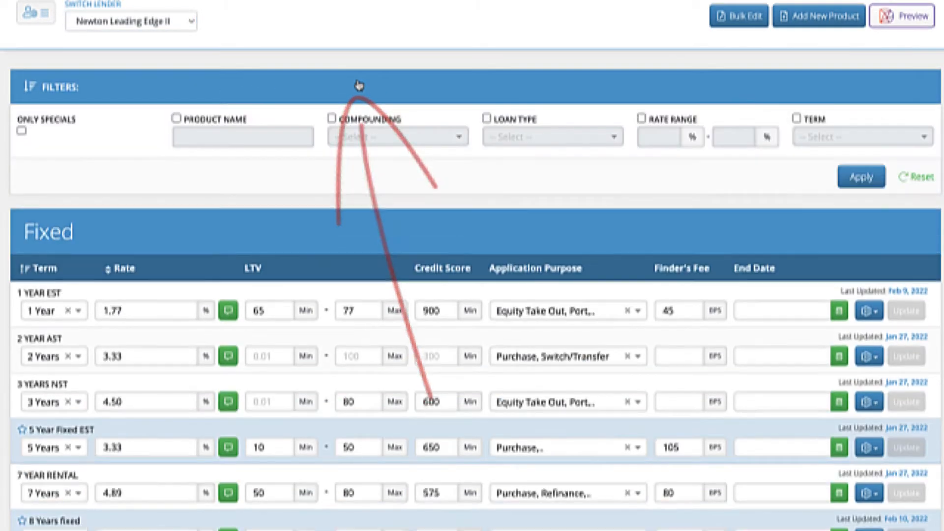
pyautogui.click(21, 130)
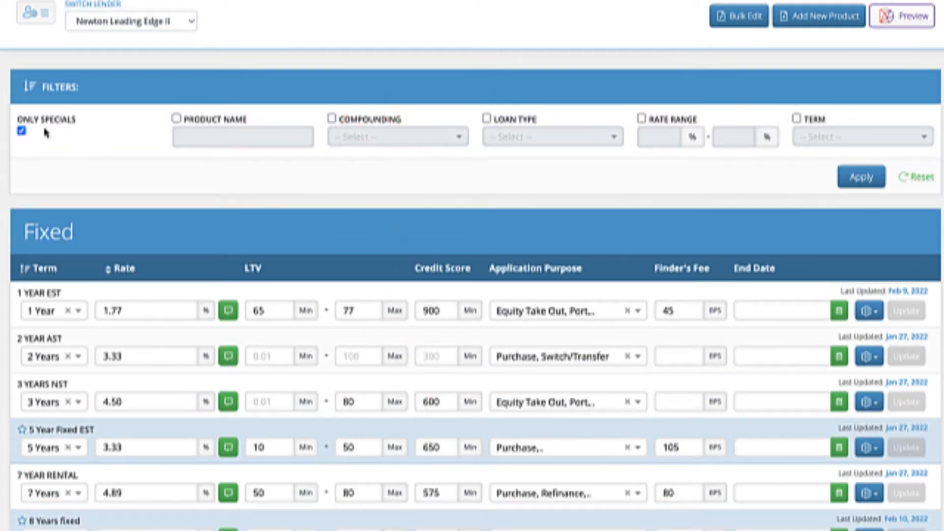
pyautogui.click(865, 178)
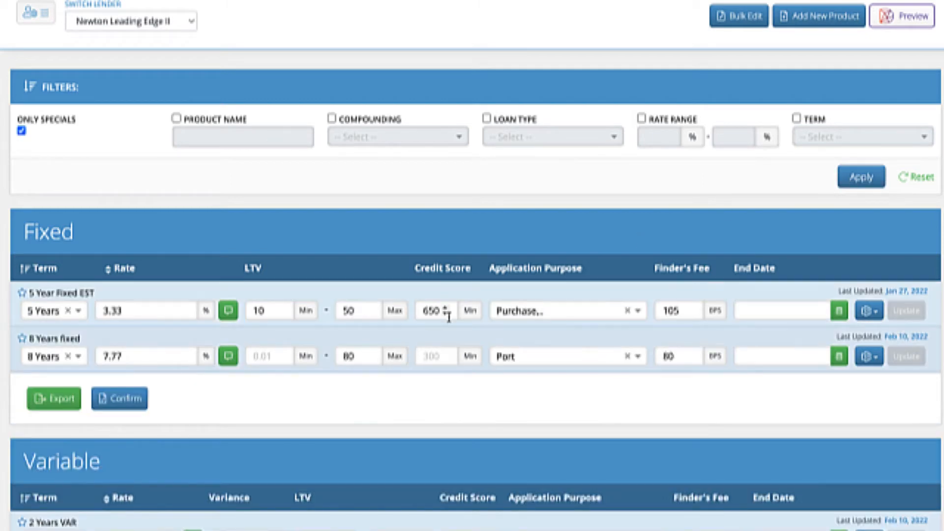
pyautogui.scroll(-2, 345, 354)
pyautogui.scroll(2, 346, 355)
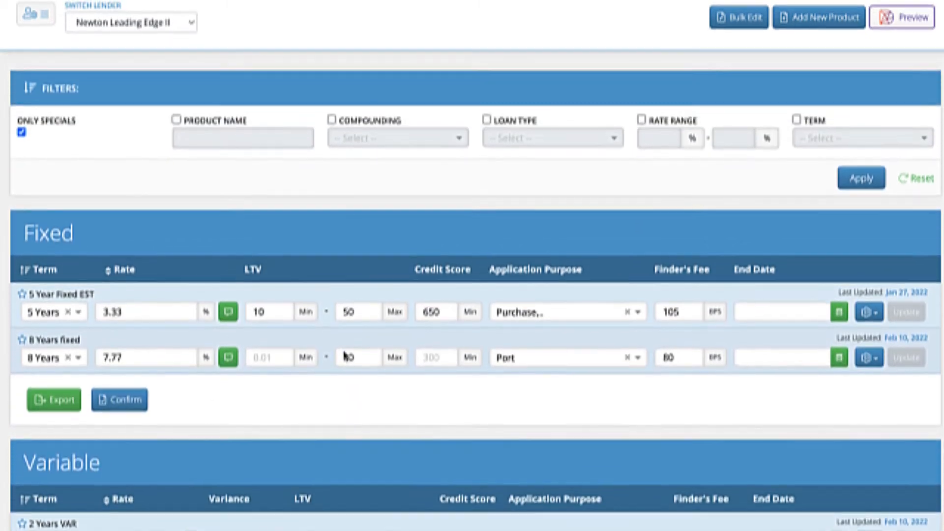
pyautogui.click(917, 181)
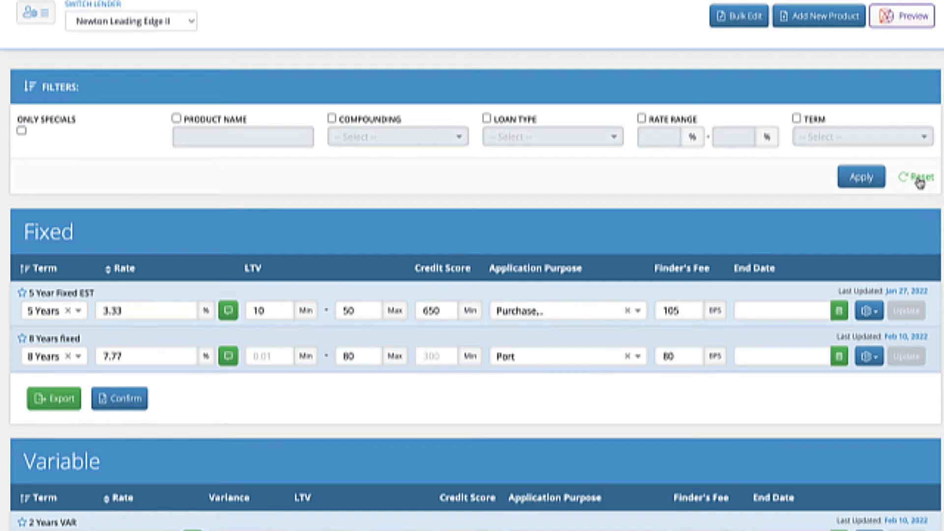
# Start a new product and exclude the BANK, Independent and DLC (Dominion Lending Centres) firm groups from its availability.
pyautogui.click(829, 27)
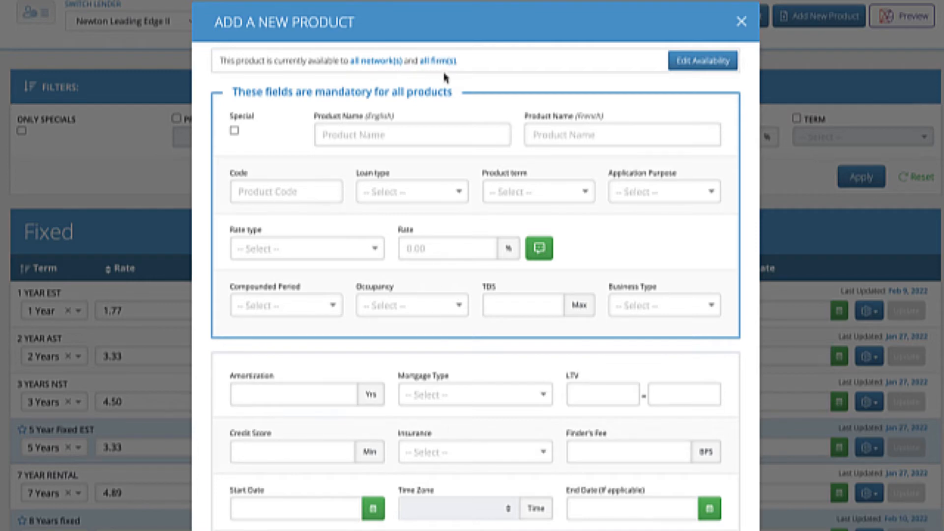
pyautogui.click(696, 70)
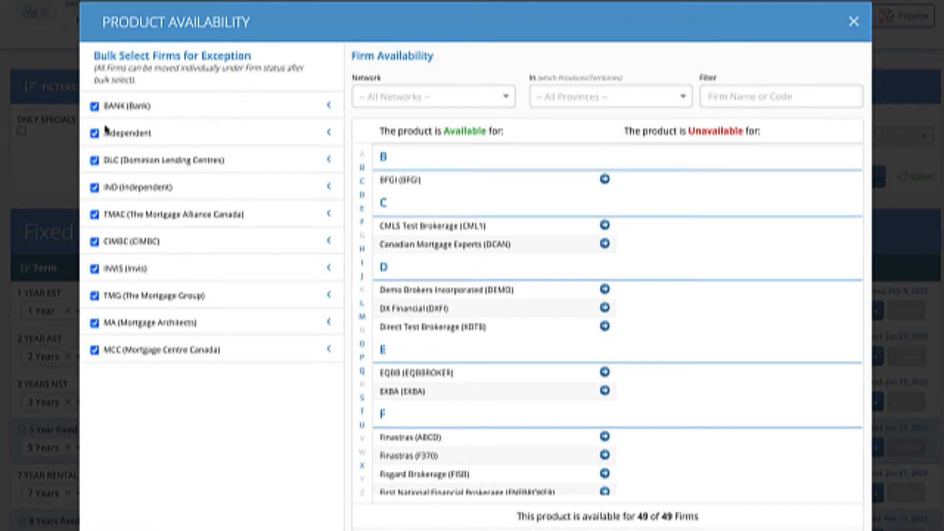
pyautogui.click(95, 107)
pyautogui.click(95, 134)
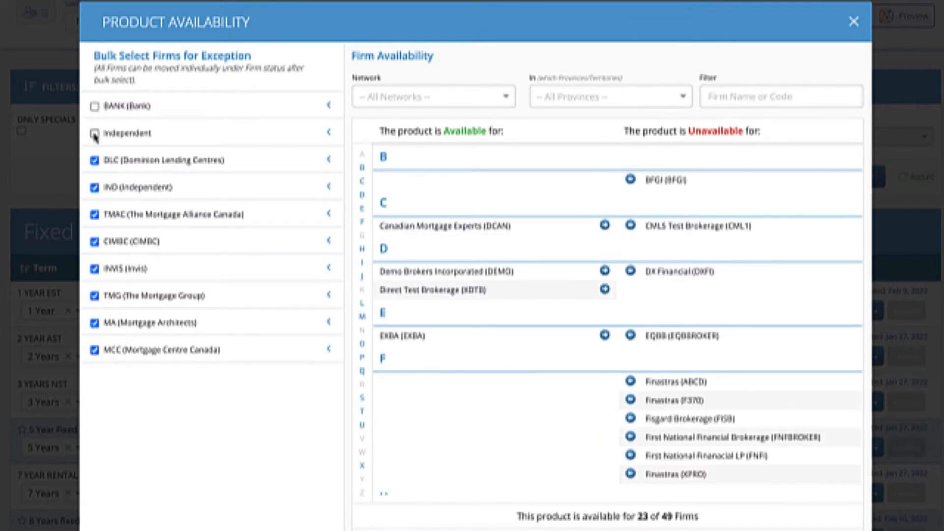
pyautogui.click(95, 162)
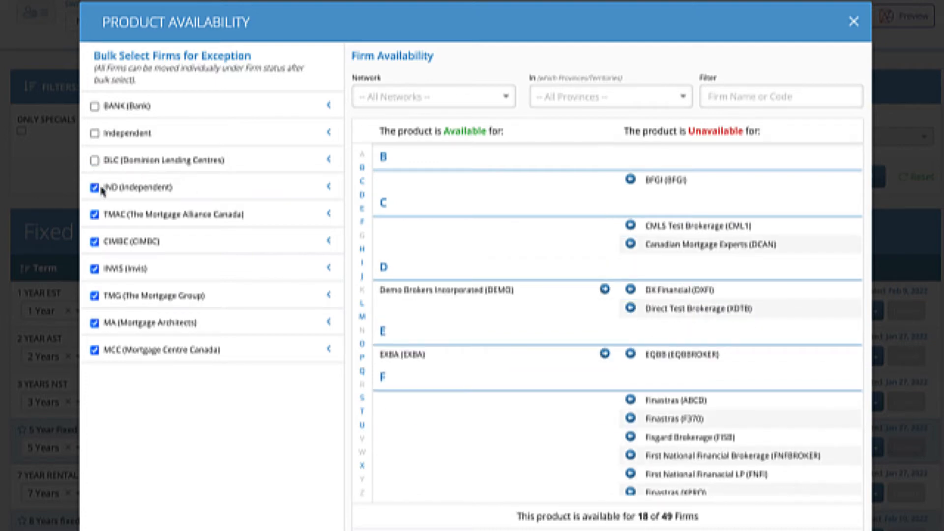
# Exclude the QC and ON firms of the IND (Independent) group from the product's availability.
pyautogui.click(329, 187)
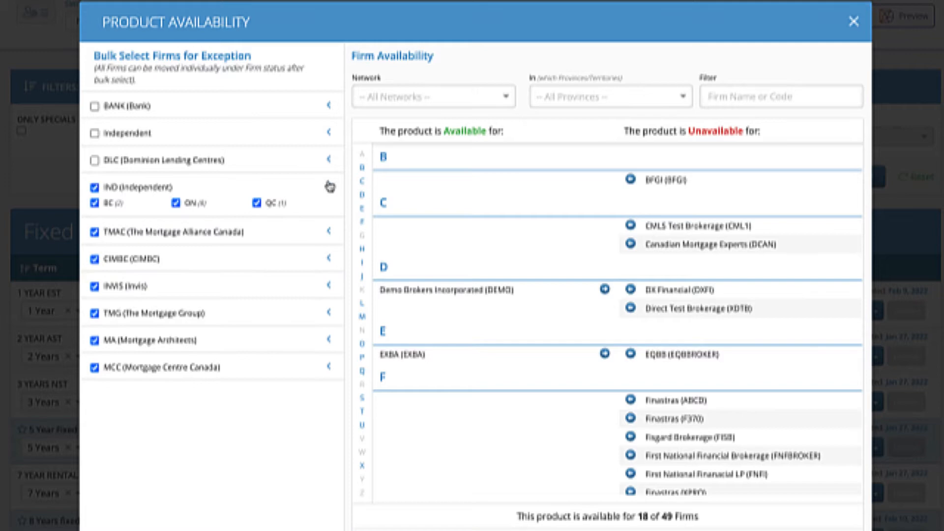
pyautogui.click(256, 203)
pyautogui.click(176, 203)
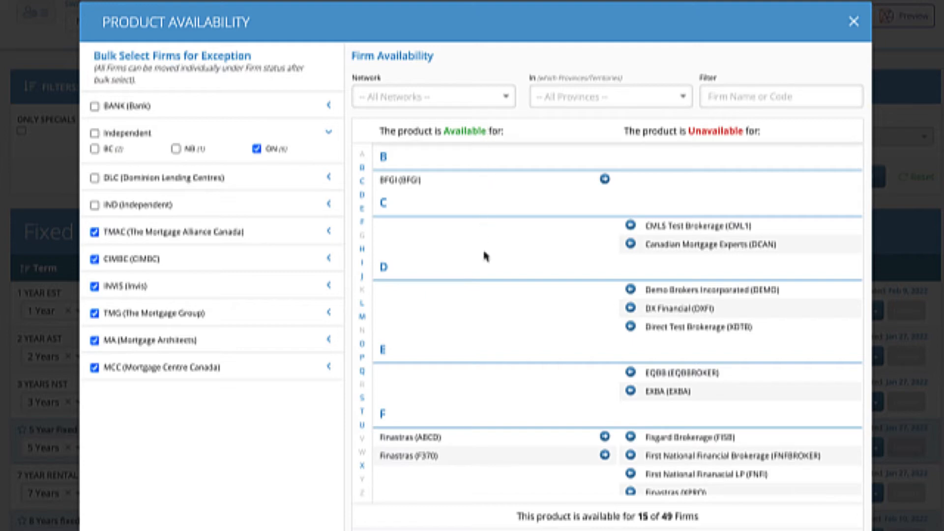
# Review the firm availability list and make the product unavailable for all firms.
pyautogui.scroll(-1, 483, 256)
pyautogui.scroll(-3, 483, 256)
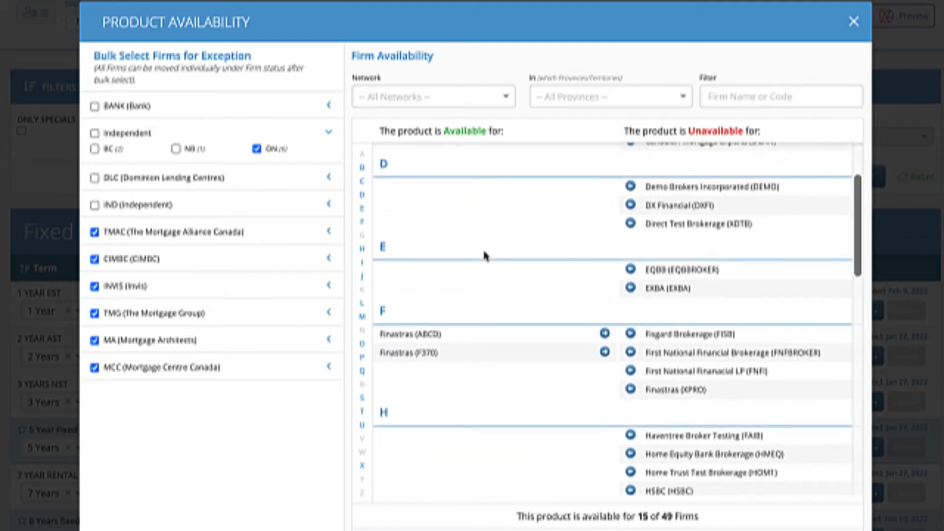
pyautogui.scroll(-3, 484, 255)
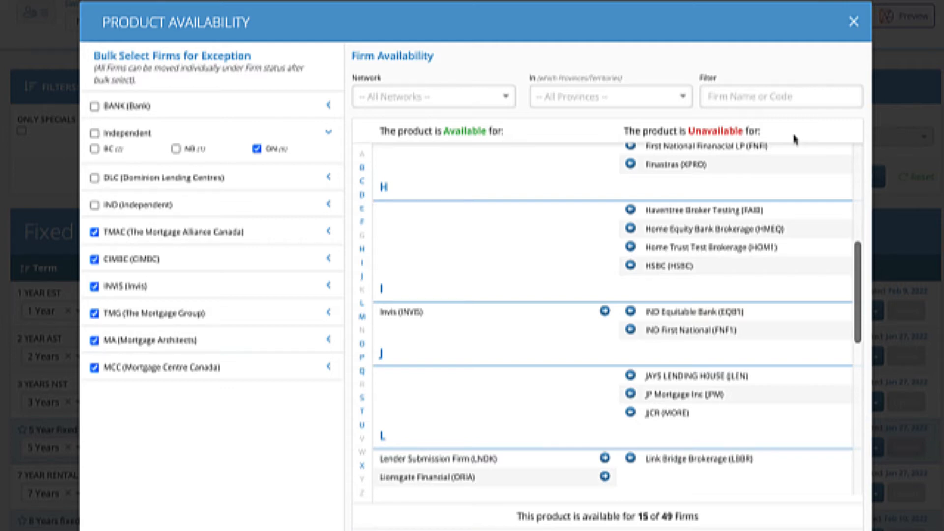
pyautogui.scroll(-2, 356, 450)
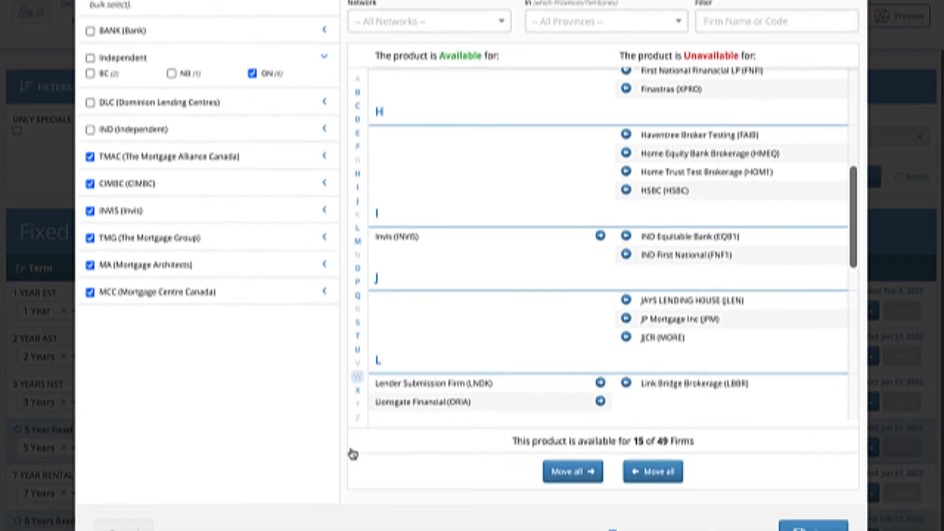
pyautogui.scroll(1, 352, 454)
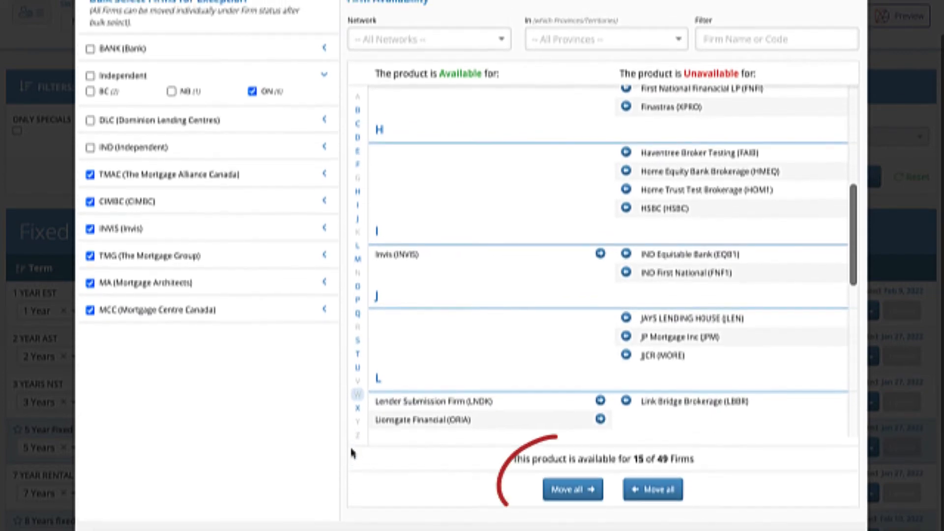
pyautogui.click(571, 497)
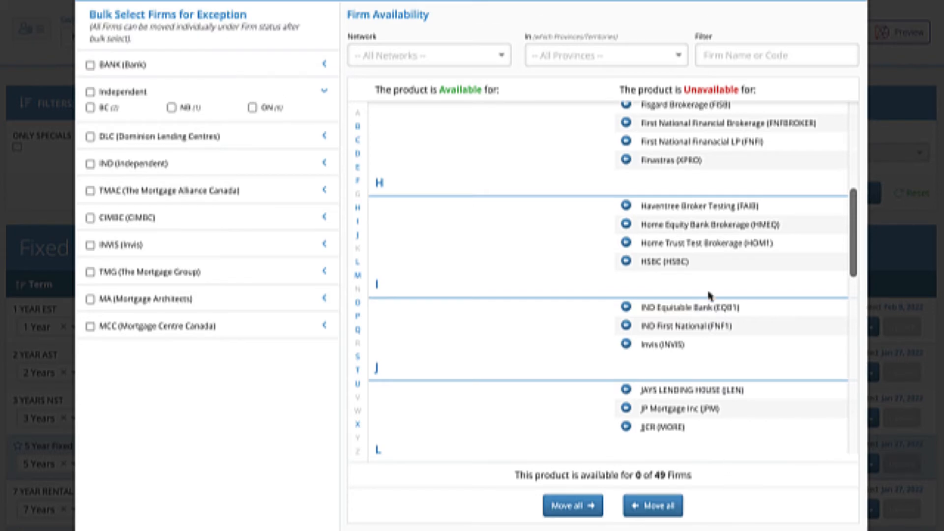
# Filter the firm availability list by the provinces Newfoundland and Labrador, New Brunswick and Manitoba.
pyautogui.click(729, 60)
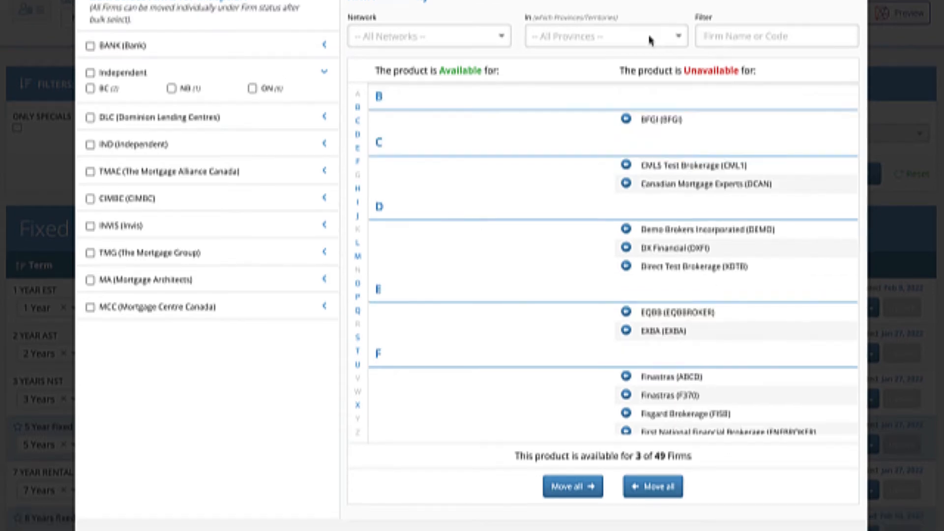
pyautogui.click(613, 44)
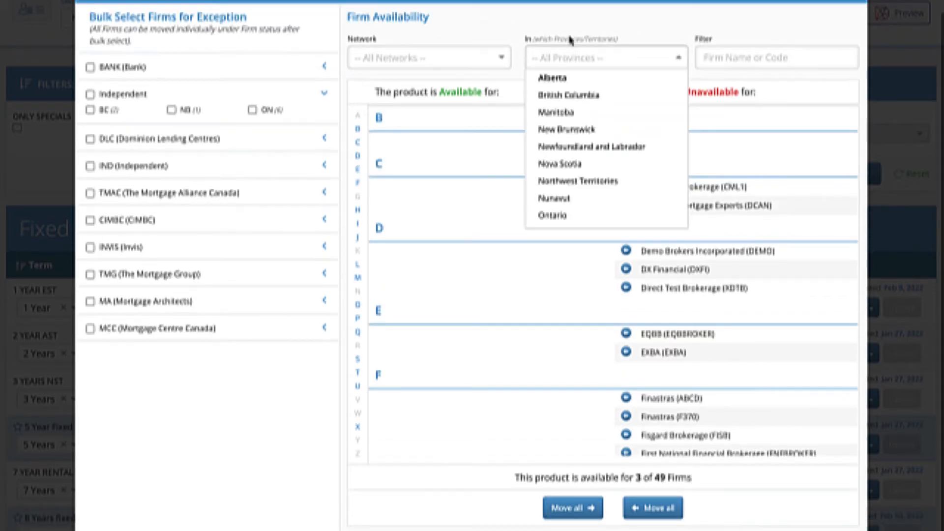
pyautogui.click(566, 148)
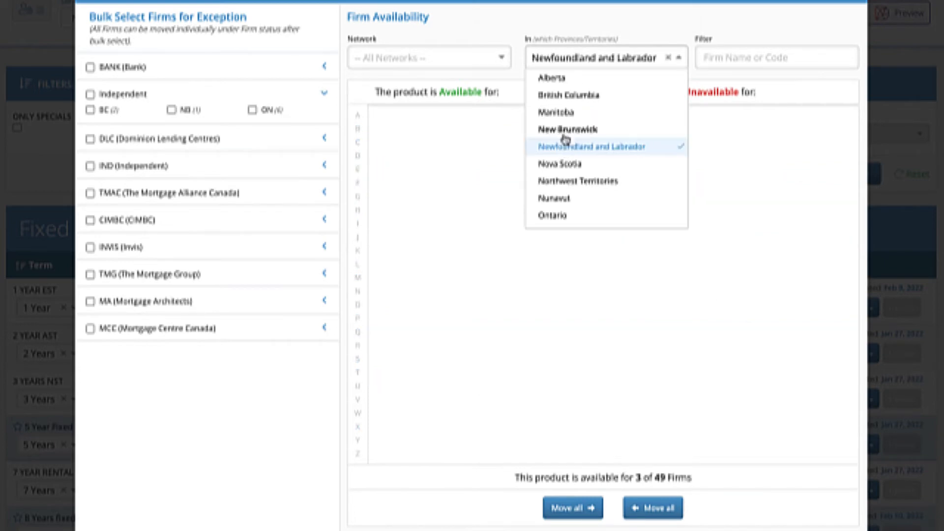
pyautogui.click(565, 130)
pyautogui.click(564, 113)
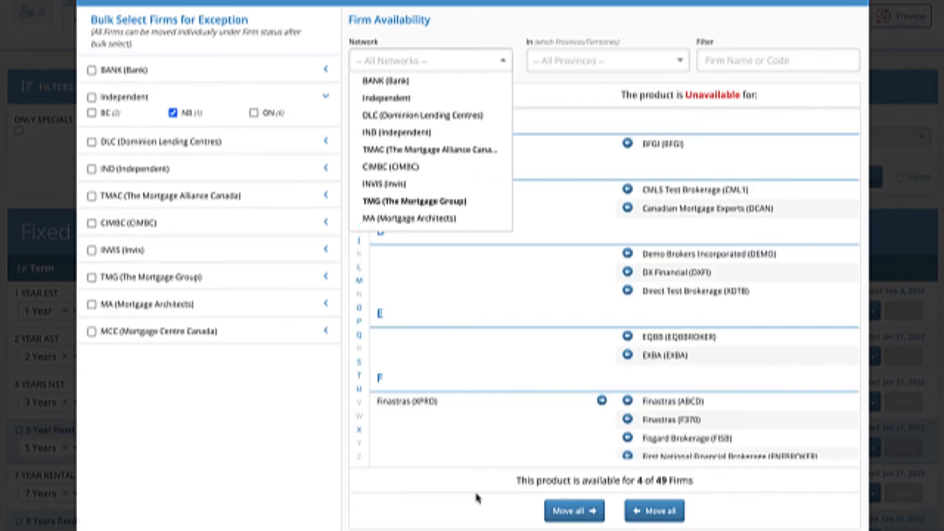
# Make the product available for Finastras (XPRO) and save the product availability settings.
pyautogui.click(478, 497)
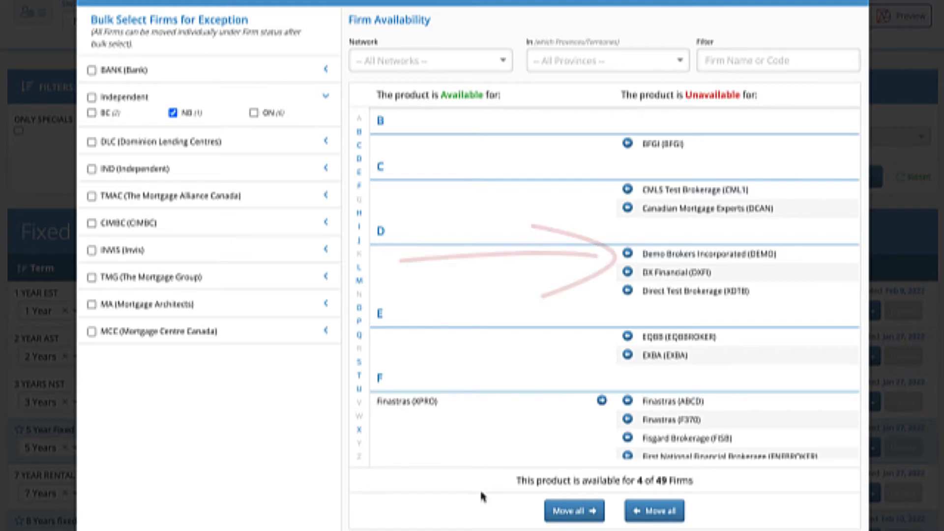
pyautogui.scroll(-1, 570, 525)
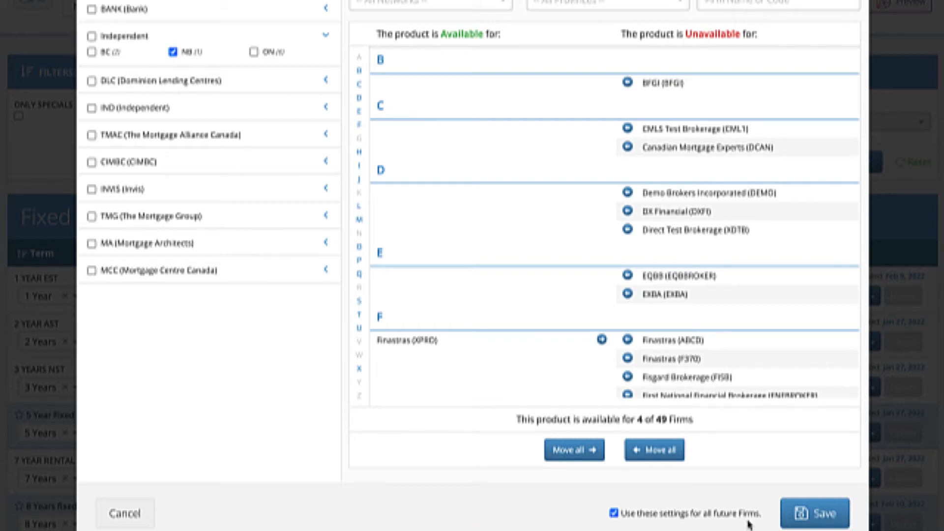
pyautogui.click(811, 514)
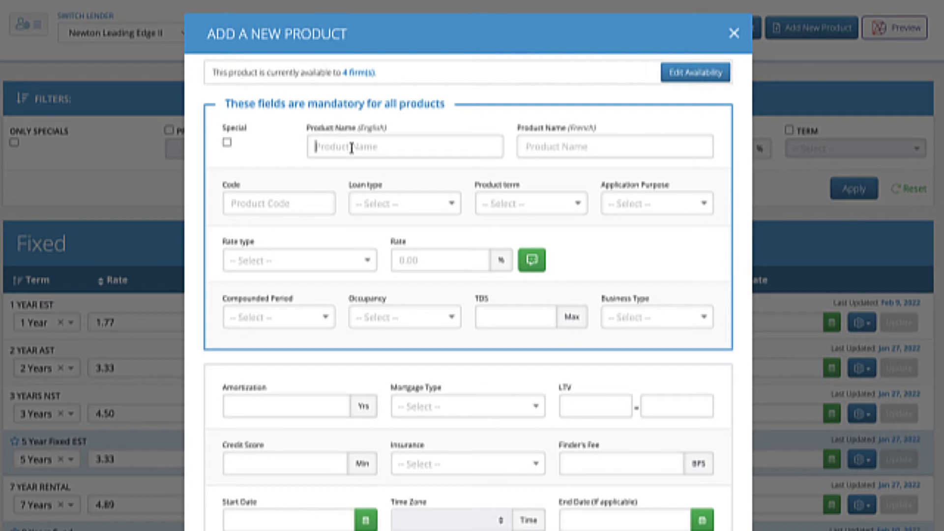
# Name the product "Product Name" in English and "Nom" in French, and set its code to 1Yfix.
pyautogui.click(316, 146)
pyautogui.write('Product Name')
pyautogui.press('Tab')
pyautogui.write('Nom')
pyautogui.press('Tab')
pyautogui.write('1Yfix')
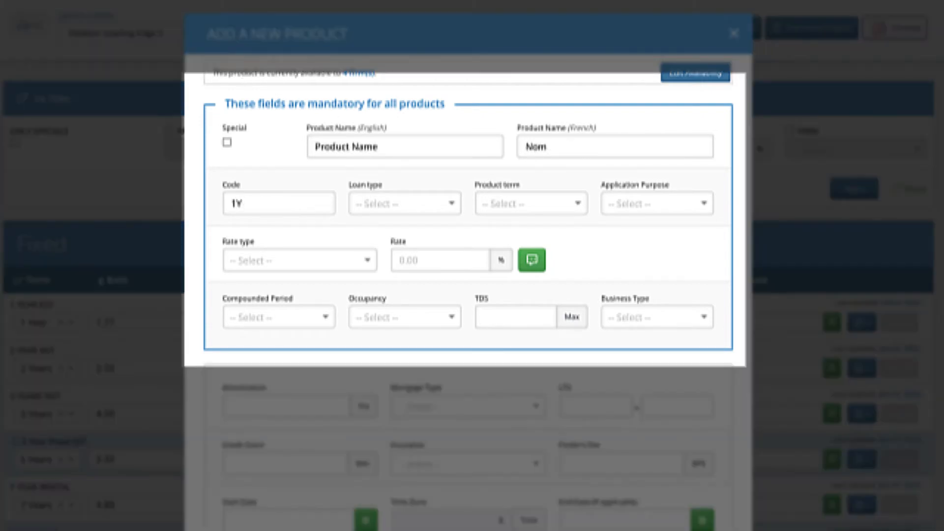
# Set the loan type to Mortgage, term to 2 Years, an application purpose including Purchase, and a Fixed rate of 2.99%.
pyautogui.click(413, 203)
pyautogui.click(421, 246)
pyautogui.click(531, 203)
pyautogui.click(657, 204)
pyautogui.click(641, 257)
pyautogui.click(640, 275)
pyautogui.click(259, 317)
pyautogui.write('2.99')
# Set the compounded period to Semi-Annual, occupancy to include Owner Occupied, maximum TDS to 45, and business type to Prime.
pyautogui.click(293, 322)
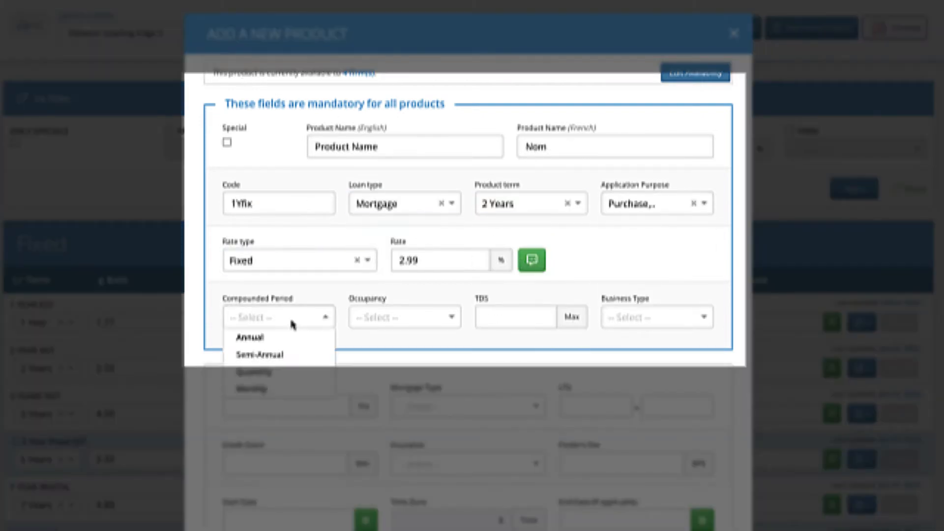
pyautogui.click(418, 374)
pyautogui.click(515, 317)
pyautogui.write('45')
pyautogui.click(657, 317)
pyautogui.click(624, 352)
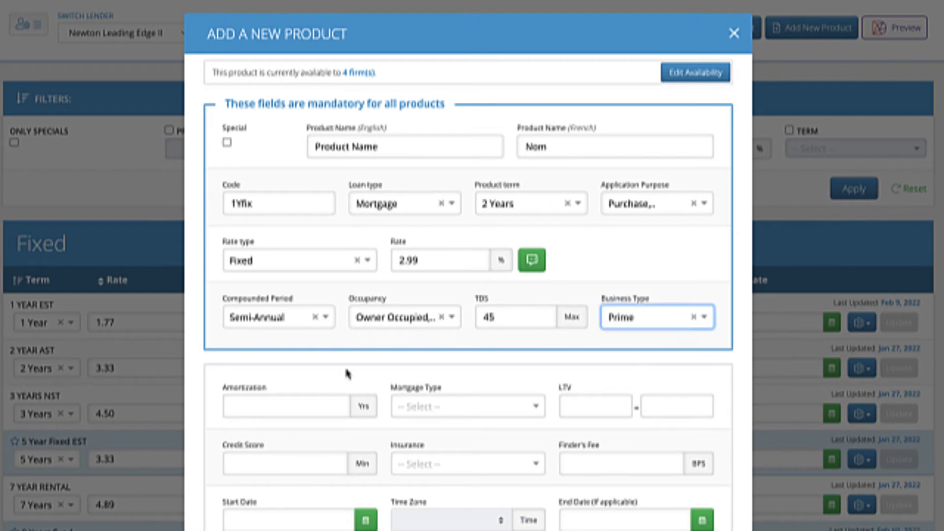
# Set the minimum credit score to 550, insurance to Insurable, and special program to include Business For Self.
pyautogui.scroll(-1, 334, 415)
pyautogui.scroll(-2, 335, 415)
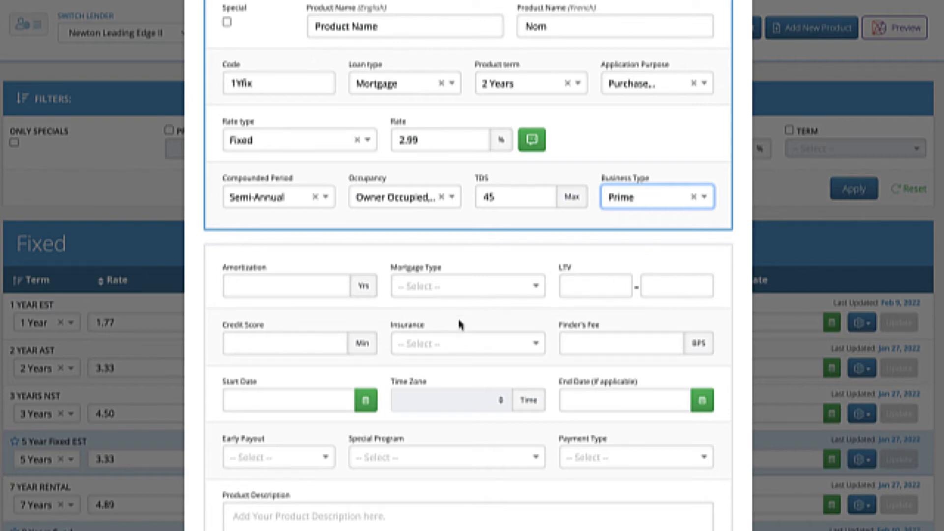
pyautogui.click(459, 343)
pyautogui.click(444, 361)
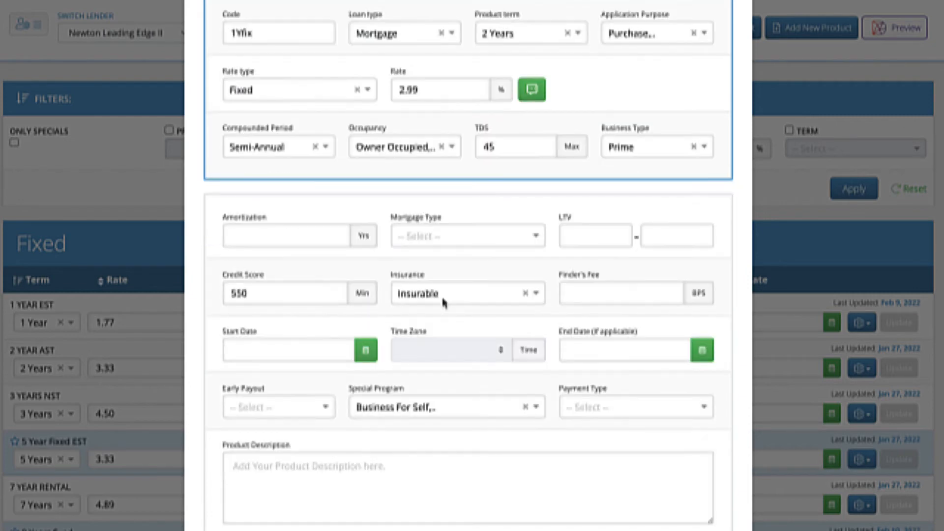
pyautogui.scroll(1, 444, 301)
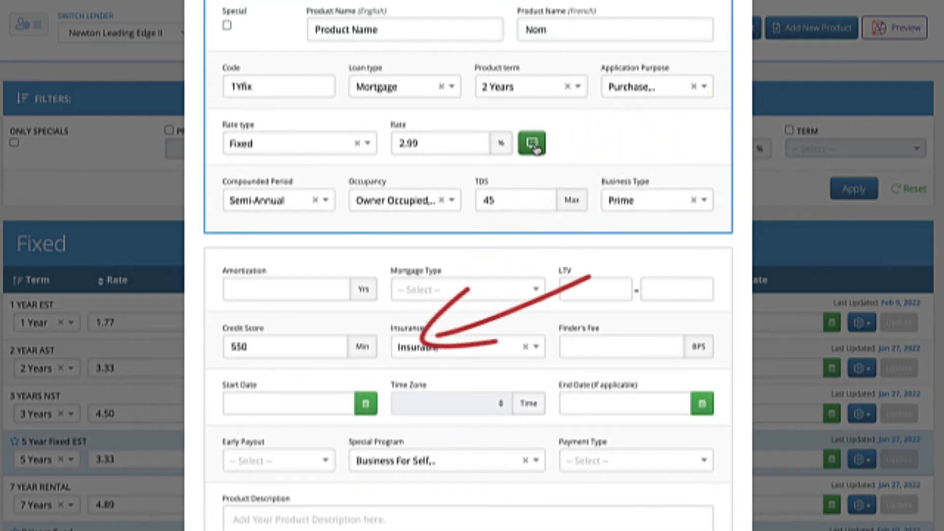
pyautogui.click(532, 143)
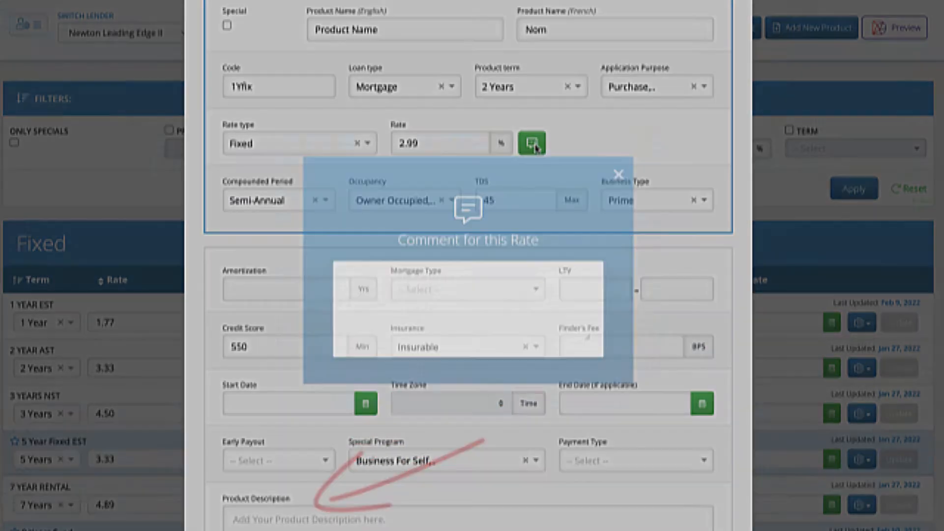
pyautogui.write('Best rate is listed, but')
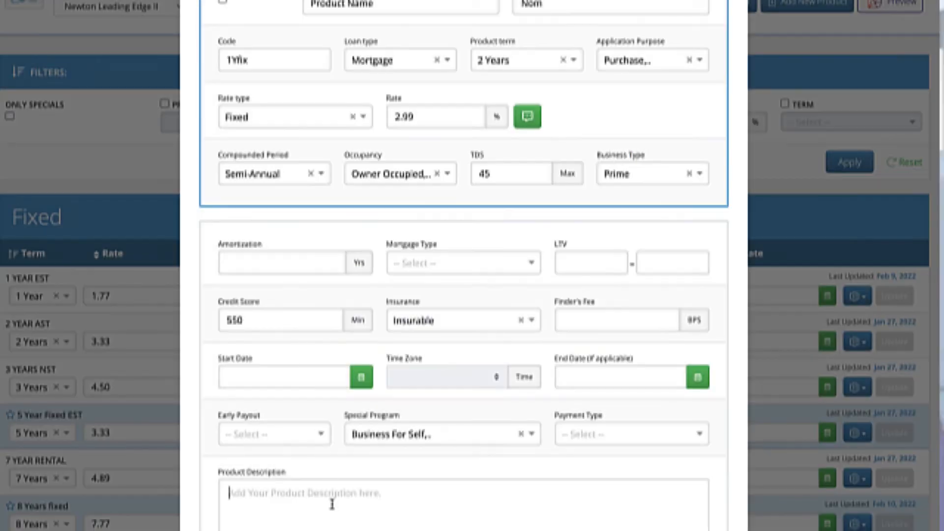
pyautogui.write('Please visit our website at www.newton.ca to reach one of our account managers.')
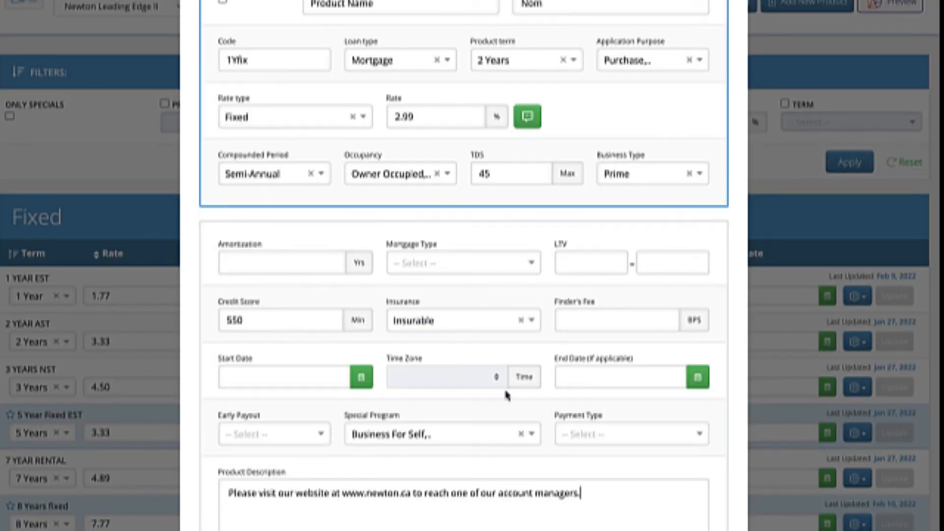
# Add the Zoning property attribute to the product and select Commercial, Major Urban Residential and Rural Residential.
pyautogui.scroll(-4, 507, 393)
pyautogui.scroll(-4, 506, 396)
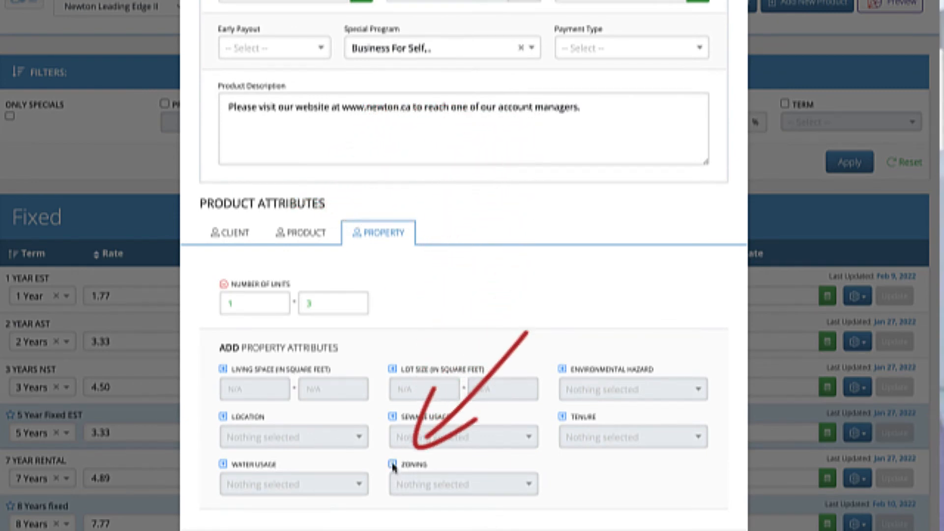
pyautogui.click(393, 464)
pyautogui.click(431, 310)
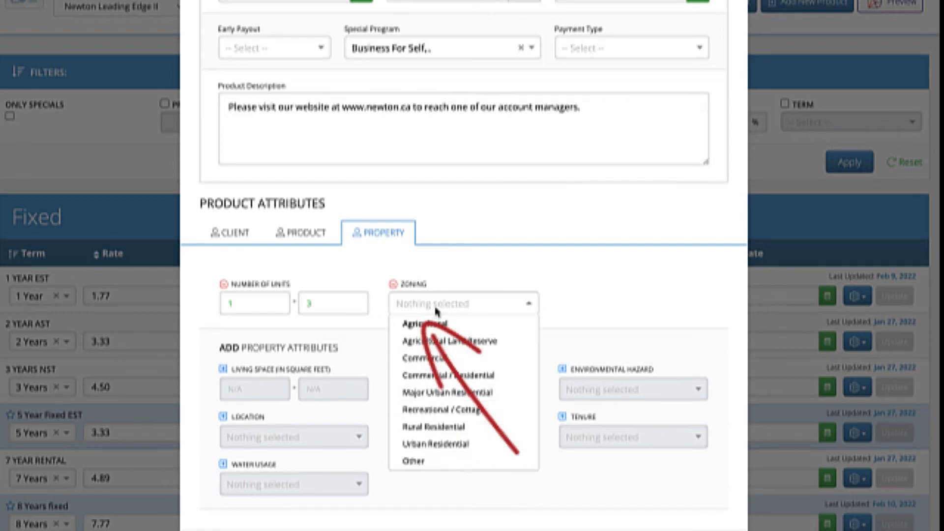
pyautogui.click(441, 363)
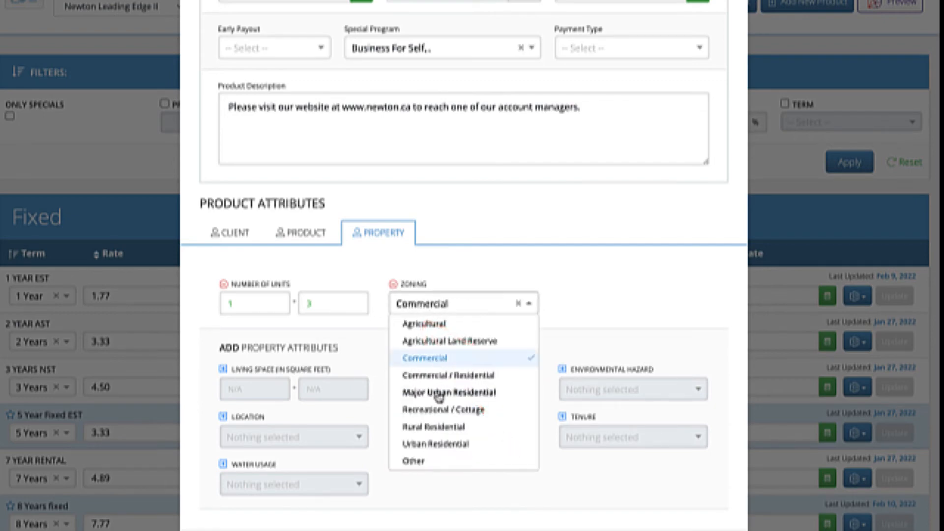
pyautogui.click(437, 392)
pyautogui.click(440, 427)
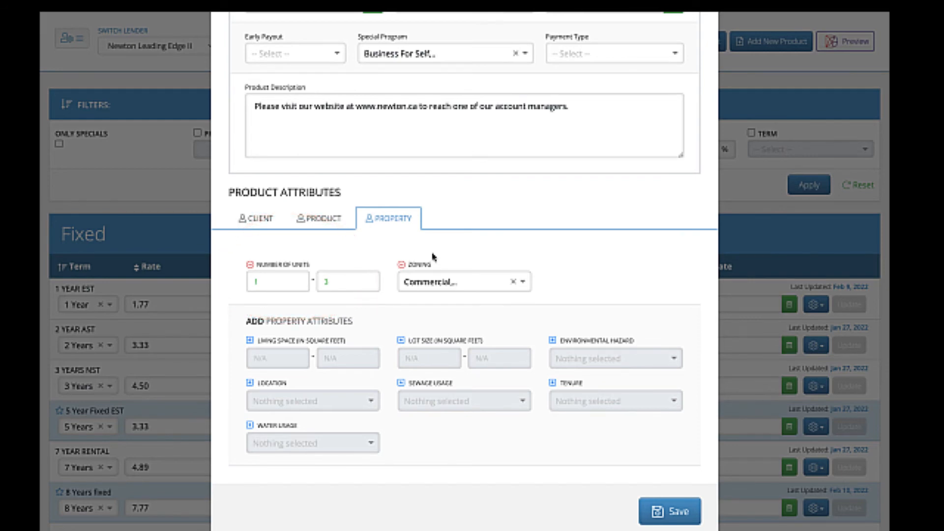
# Go back over the new product form to its firm availability section and close the form.
pyautogui.scroll(7, 433, 257)
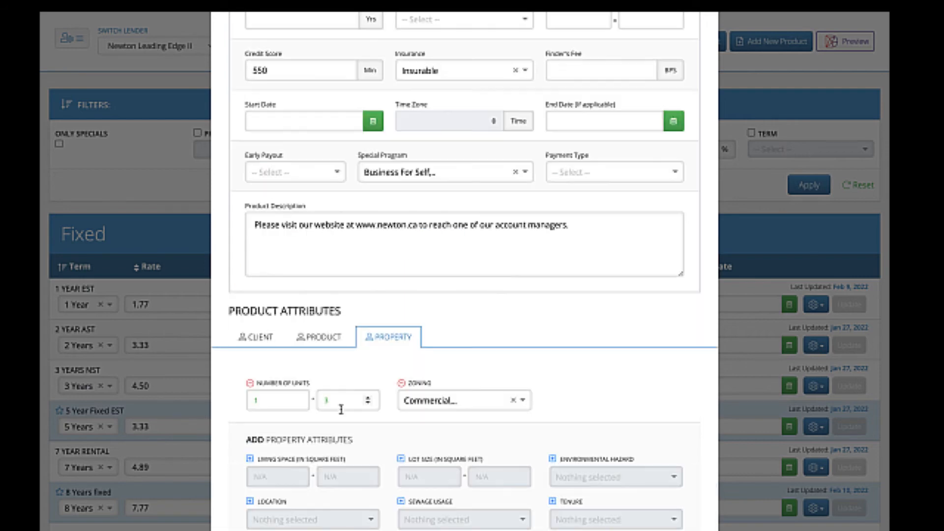
pyautogui.scroll(3, 342, 413)
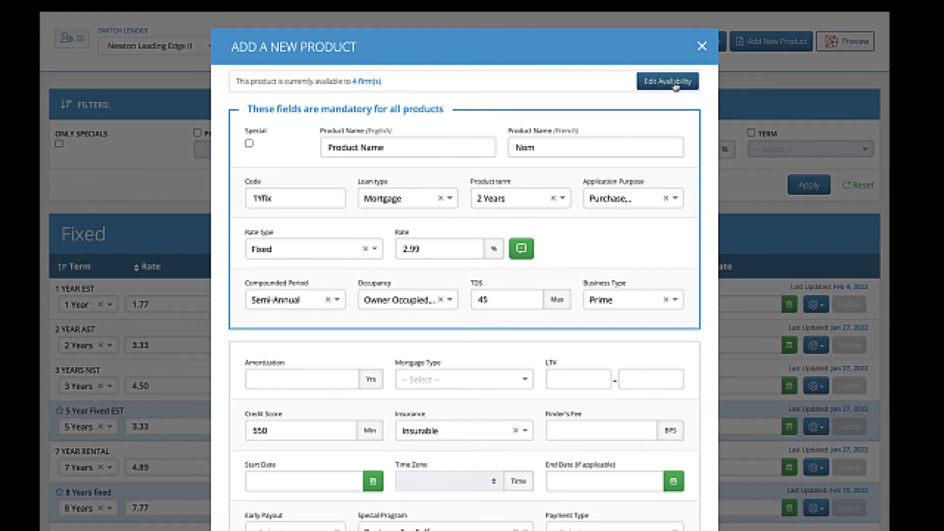
pyautogui.click(703, 47)
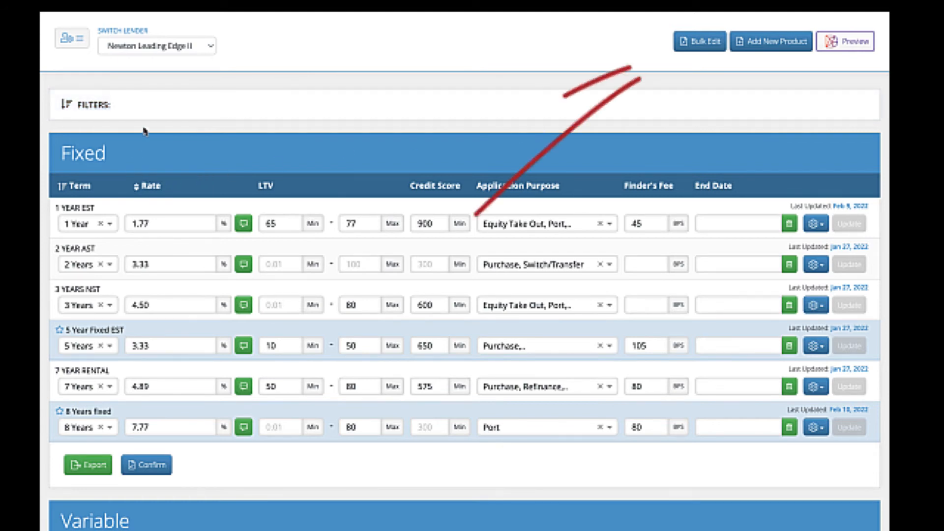
# Start a bulk edit covering all products and set their number of units range to 1 to 3.
pyautogui.click(702, 44)
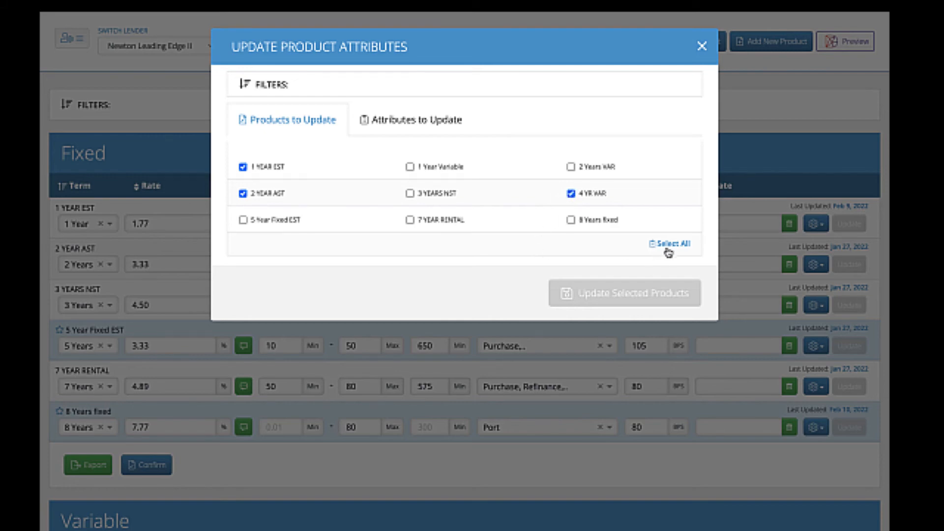
pyautogui.click(682, 246)
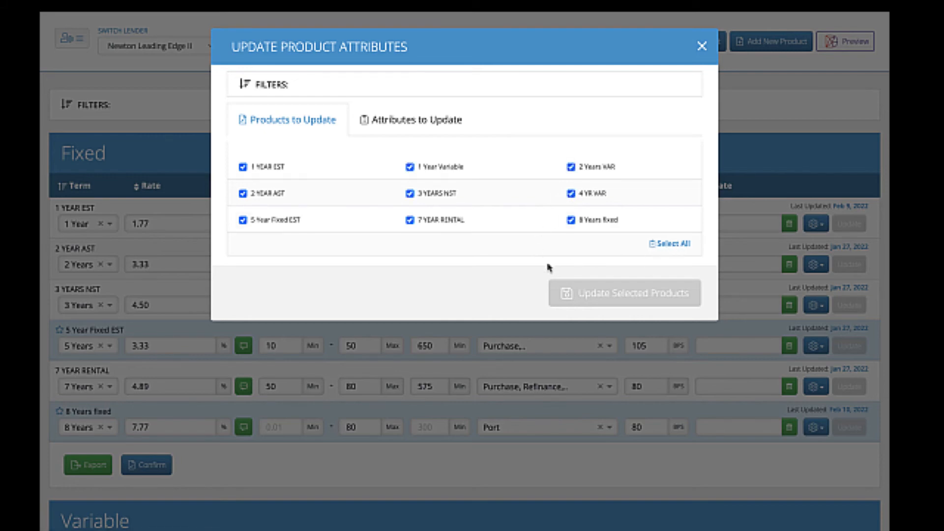
pyautogui.click(413, 125)
pyautogui.click(247, 214)
pyautogui.click(257, 233)
pyautogui.write('1')
pyautogui.press('Tab')
pyautogui.write('3')
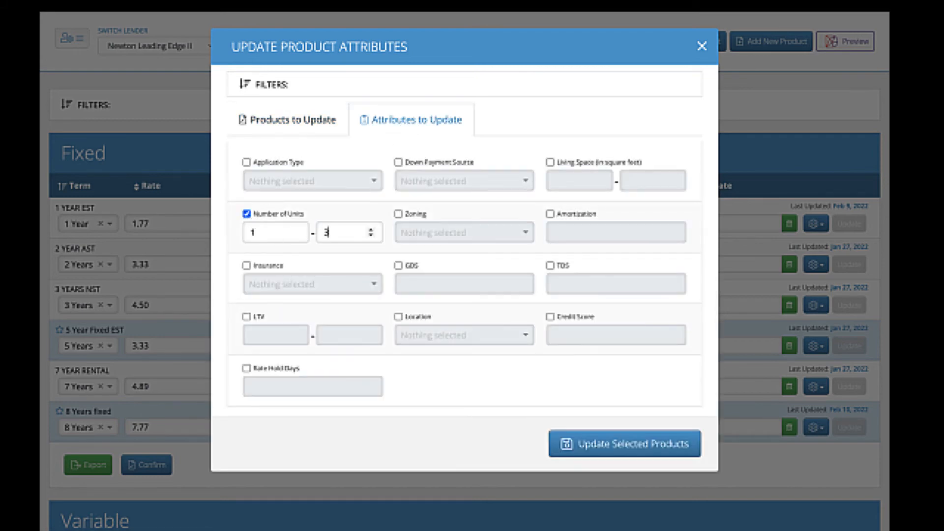
# Set the bulk edit's TDS to 48 and credit score to 550, and update the selected products with the Now option.
pyautogui.click(550, 265)
pyautogui.write('48')
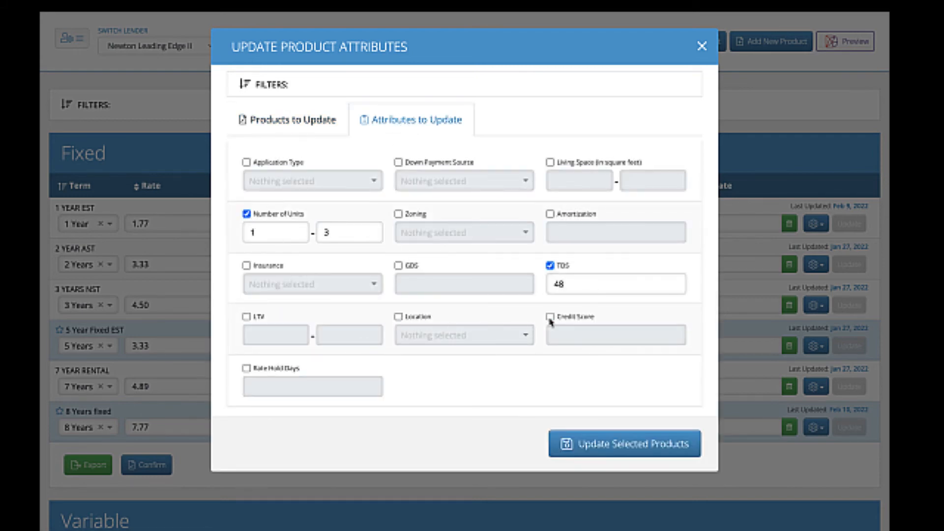
pyautogui.click(550, 318)
pyautogui.write('550')
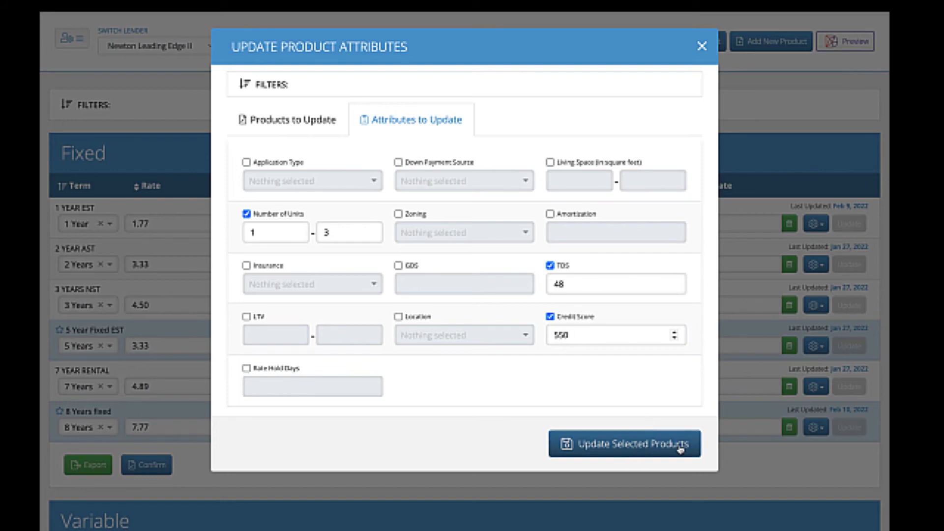
pyautogui.click(680, 447)
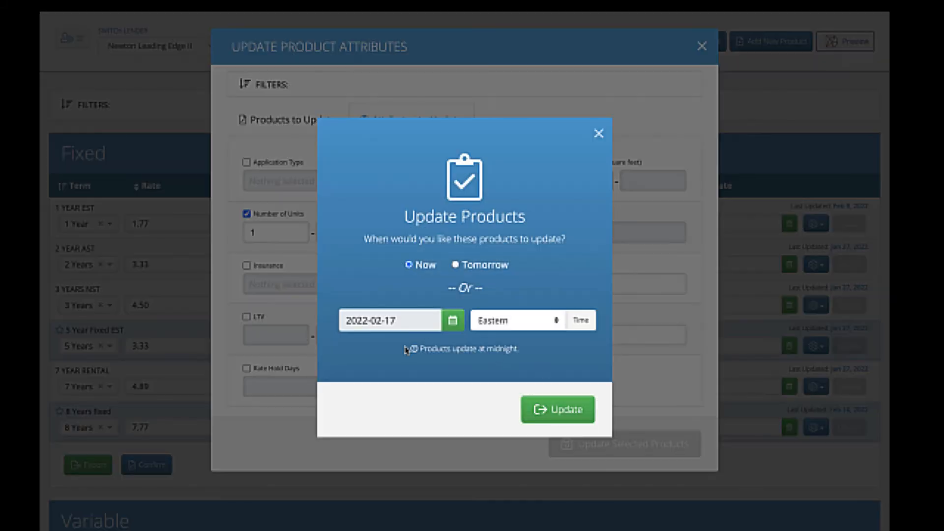
pyautogui.click(573, 418)
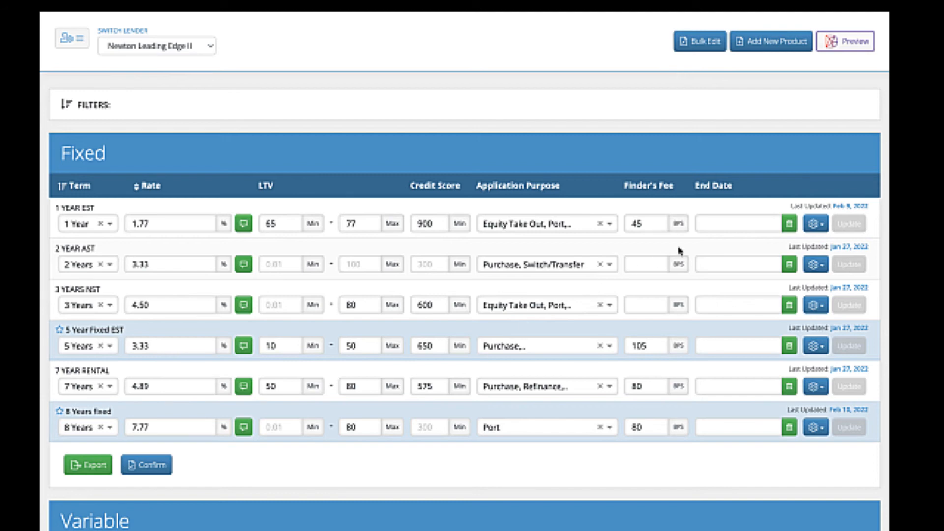
# Review the change history of the 1 YEAR EST fixed product and return to the product list.
pyautogui.click(815, 231)
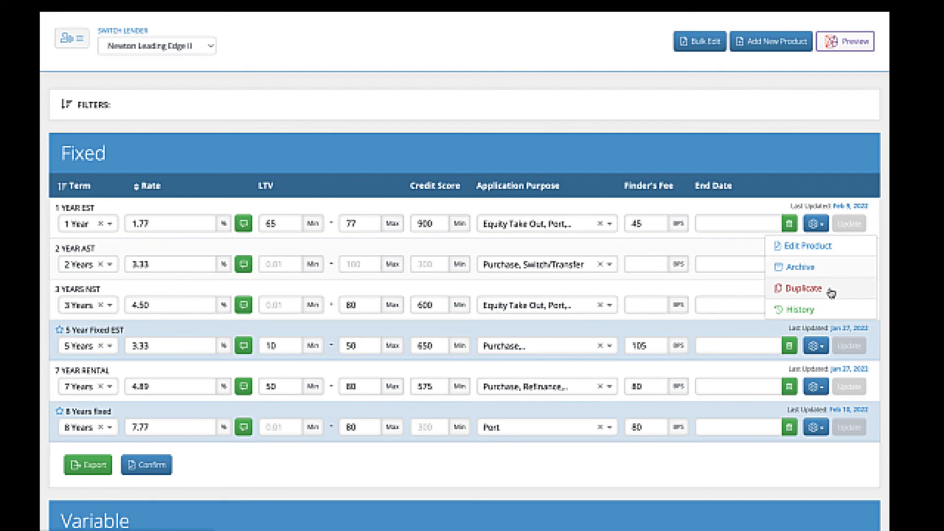
pyautogui.click(802, 310)
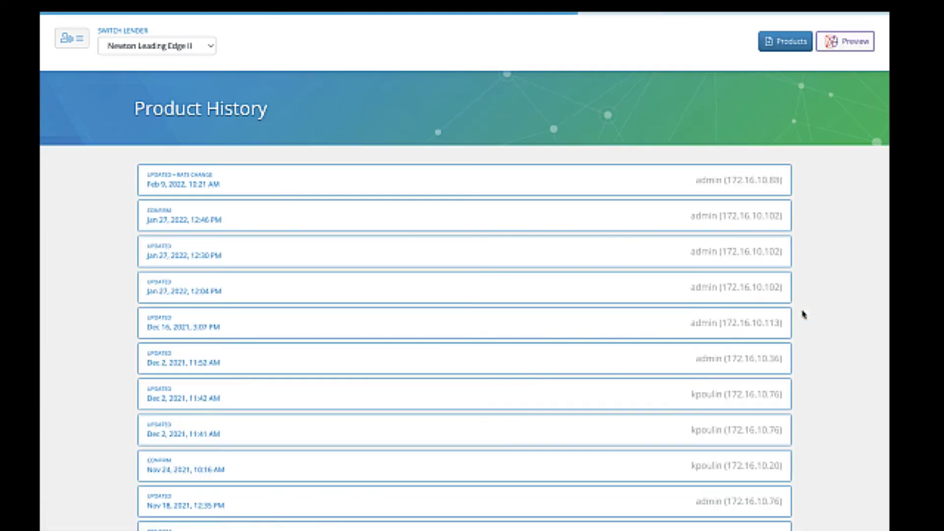
pyautogui.scroll(-5, 535, 294)
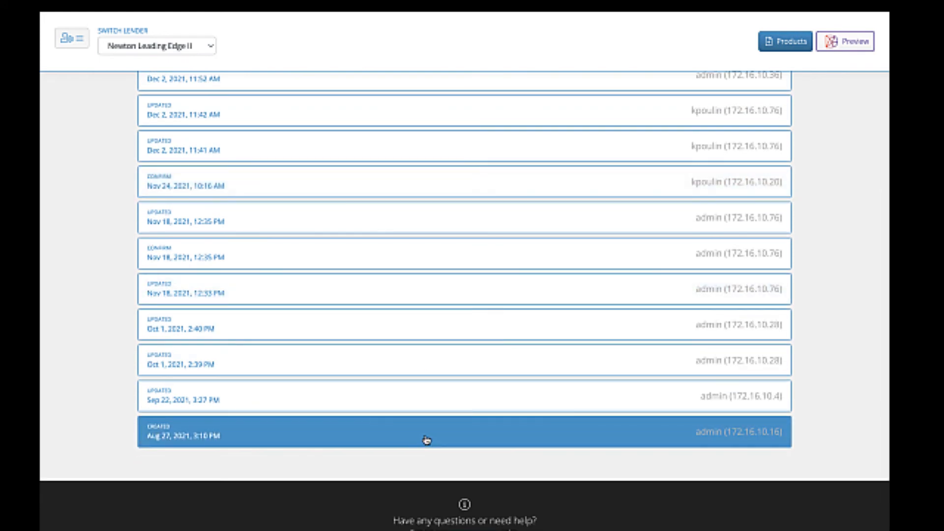
pyautogui.click(786, 42)
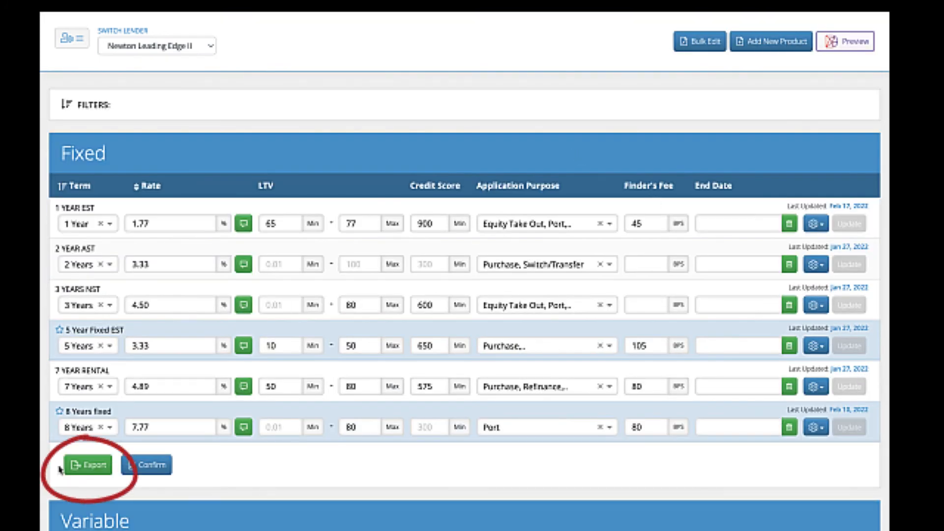
# Export the fixed products to a CSV file and open the downloaded file.
pyautogui.click(93, 469)
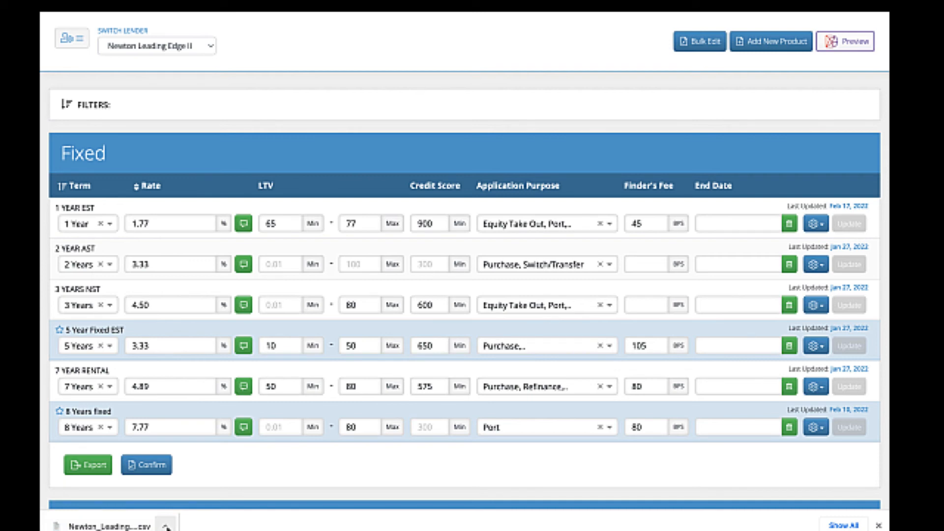
pyautogui.click(166, 526)
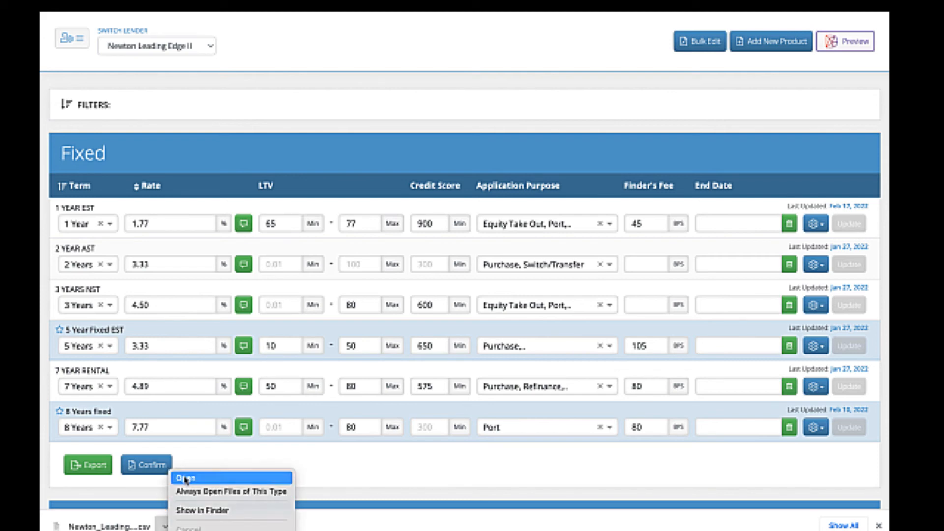
pyautogui.click(186, 478)
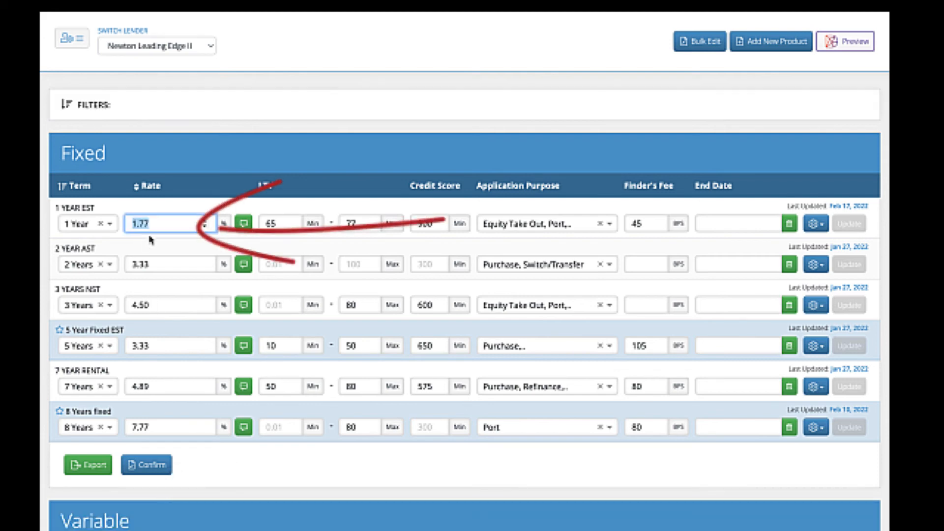
# Set the 1 YEAR EST rate to 1.79% and schedule the update for February 19, 2022, Eastern time.
pyautogui.write('1.79')
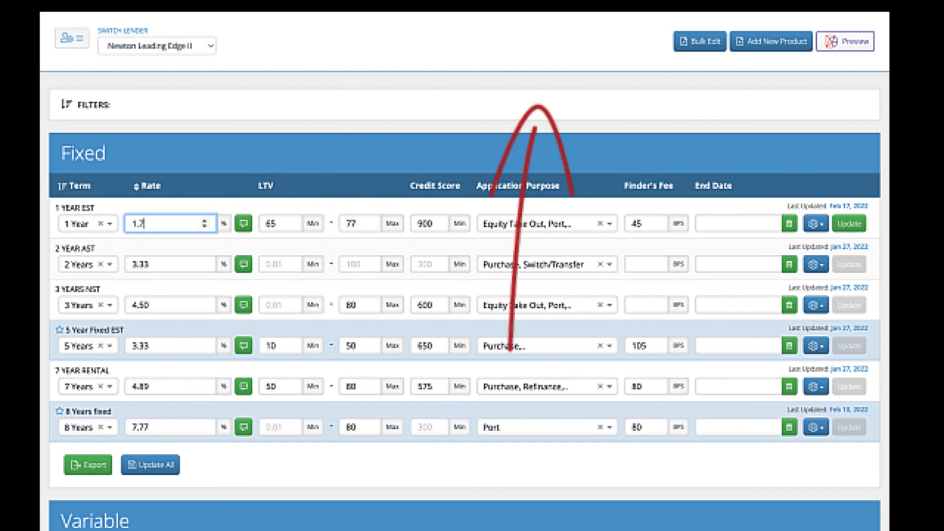
pyautogui.click(849, 223)
pyautogui.click(454, 322)
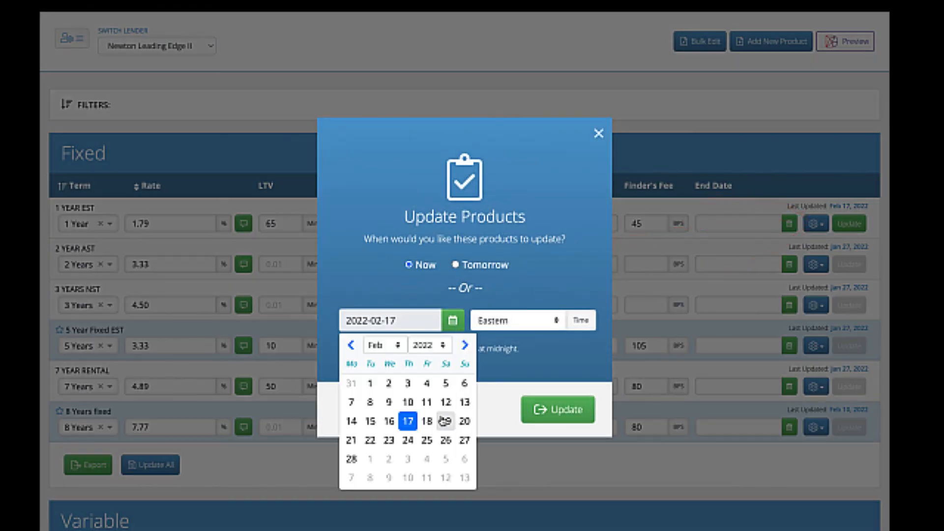
pyautogui.click(445, 419)
pyautogui.click(562, 415)
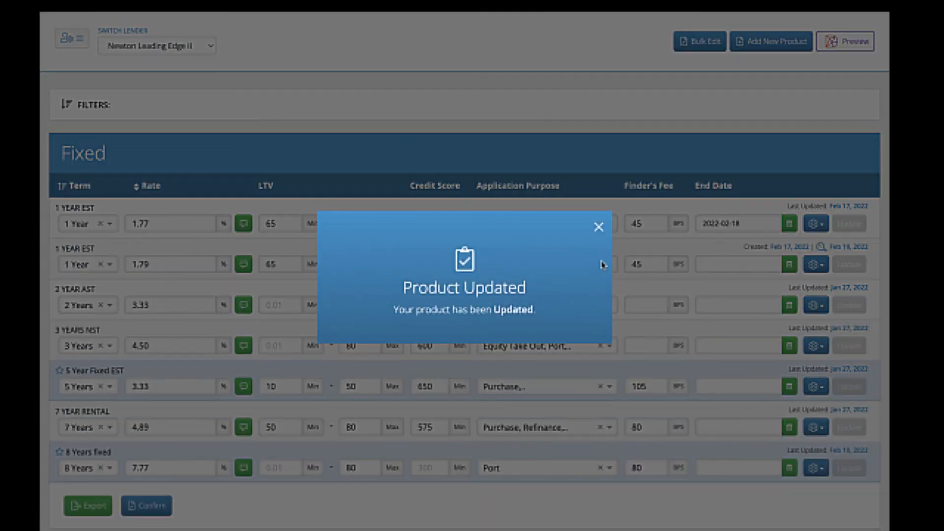
pyautogui.click(598, 227)
# Set the rates of the scheduled 1 YEAR EST to 1.80, 2 YEAR AST to 3.35 and 3 YEARS NST to 4.55, and update all.
pyautogui.doubleClick(131, 264)
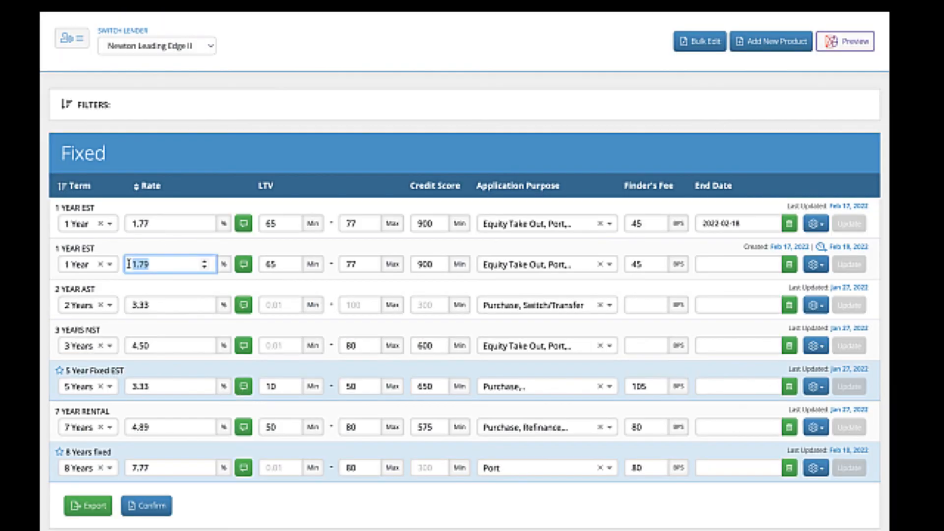
pyautogui.write('1.80')
pyautogui.doubleClick(129, 304)
pyautogui.write('3.35')
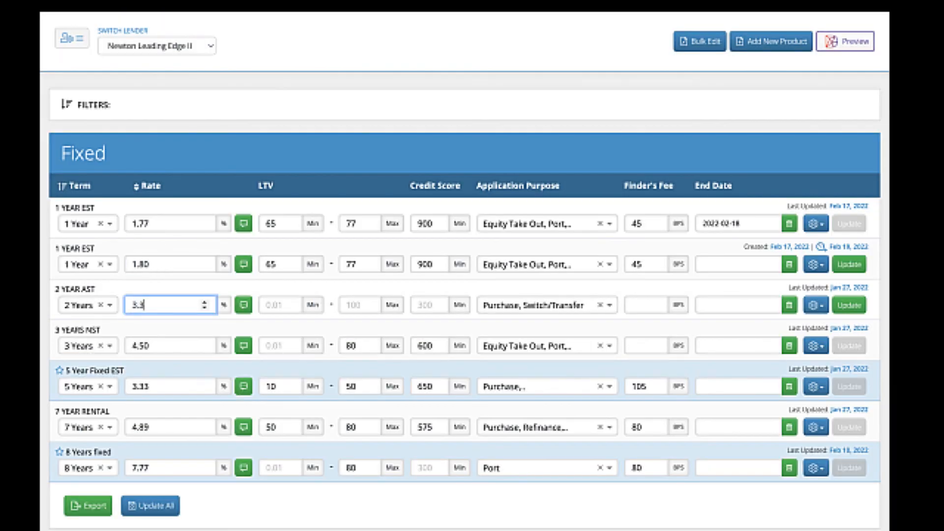
pyautogui.doubleClick(124, 346)
pyautogui.write('4.50')
pyautogui.press('BackSpace')
pyautogui.write('5')
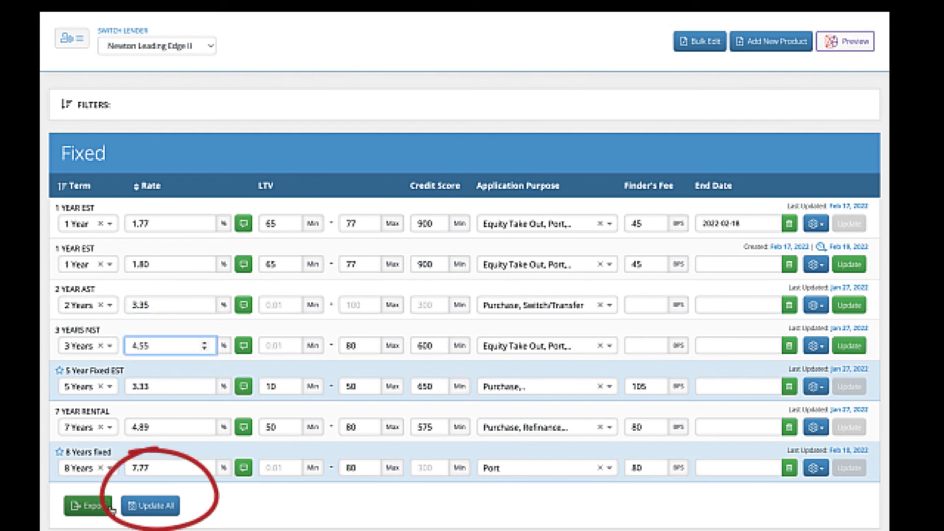
pyautogui.click(159, 509)
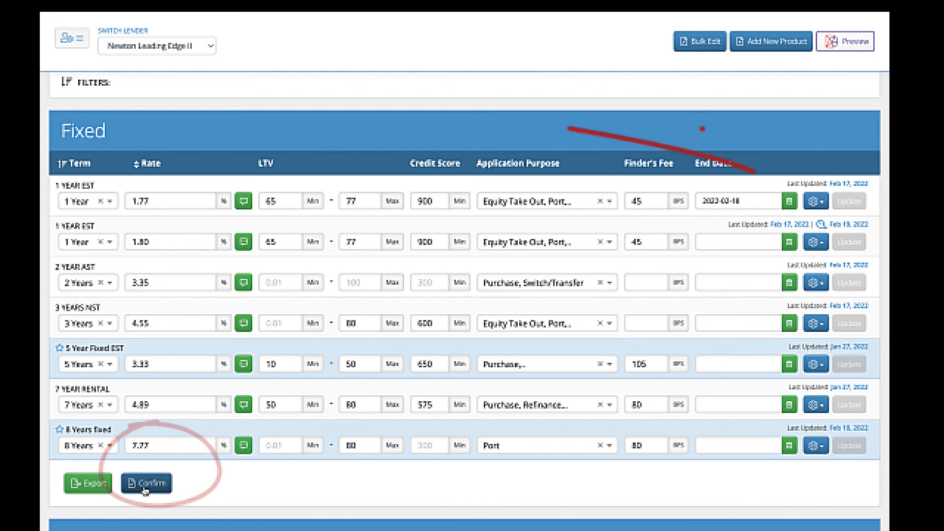
# Confirm all products in the Fixed section and dismiss the confirmation message.
pyautogui.click(147, 489)
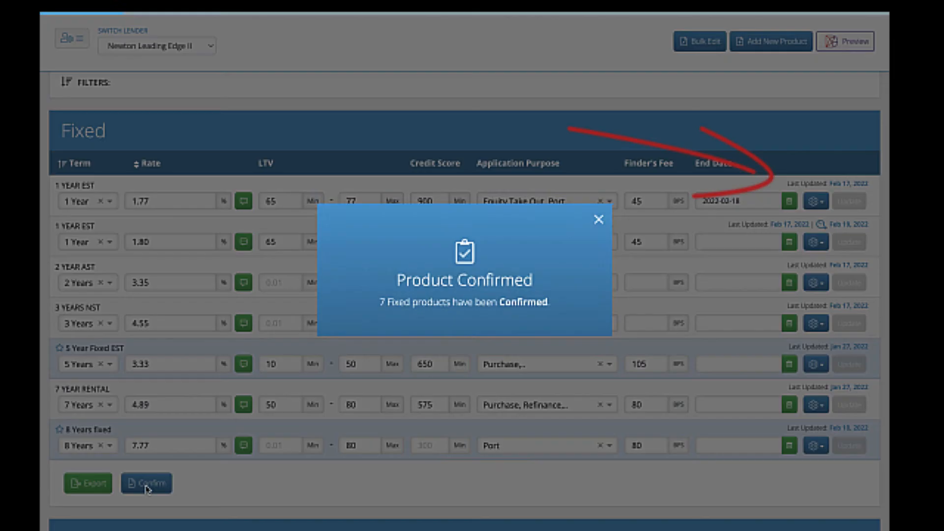
pyautogui.click(599, 227)
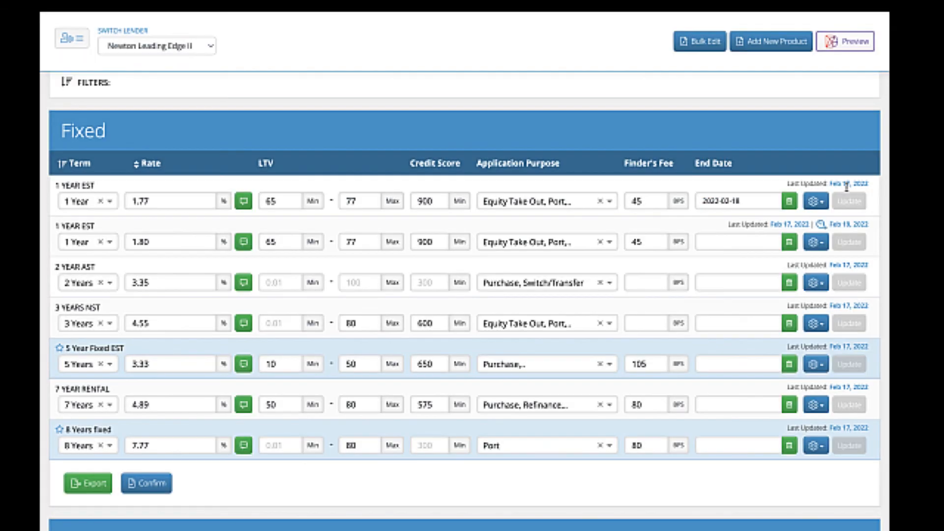